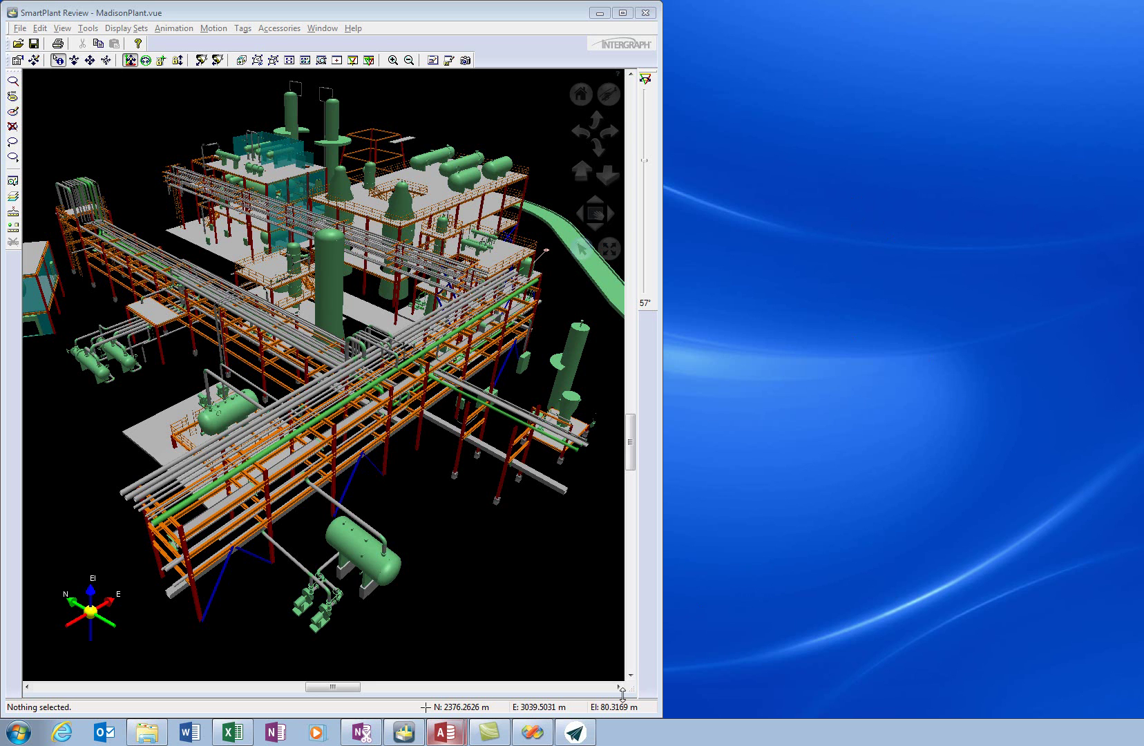
Bring up Plant Pilot with the MadisonPlant file and the MaterialStatus Access database next to the SmartPlant Review model.
click(574, 732)
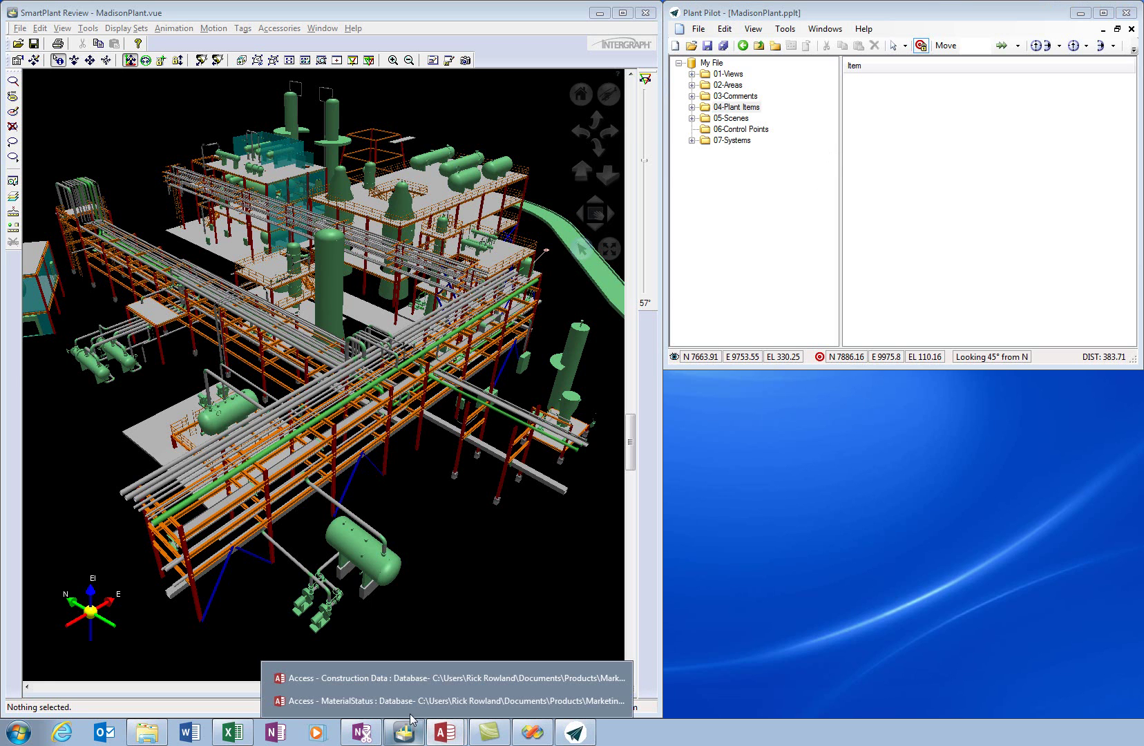
click(414, 700)
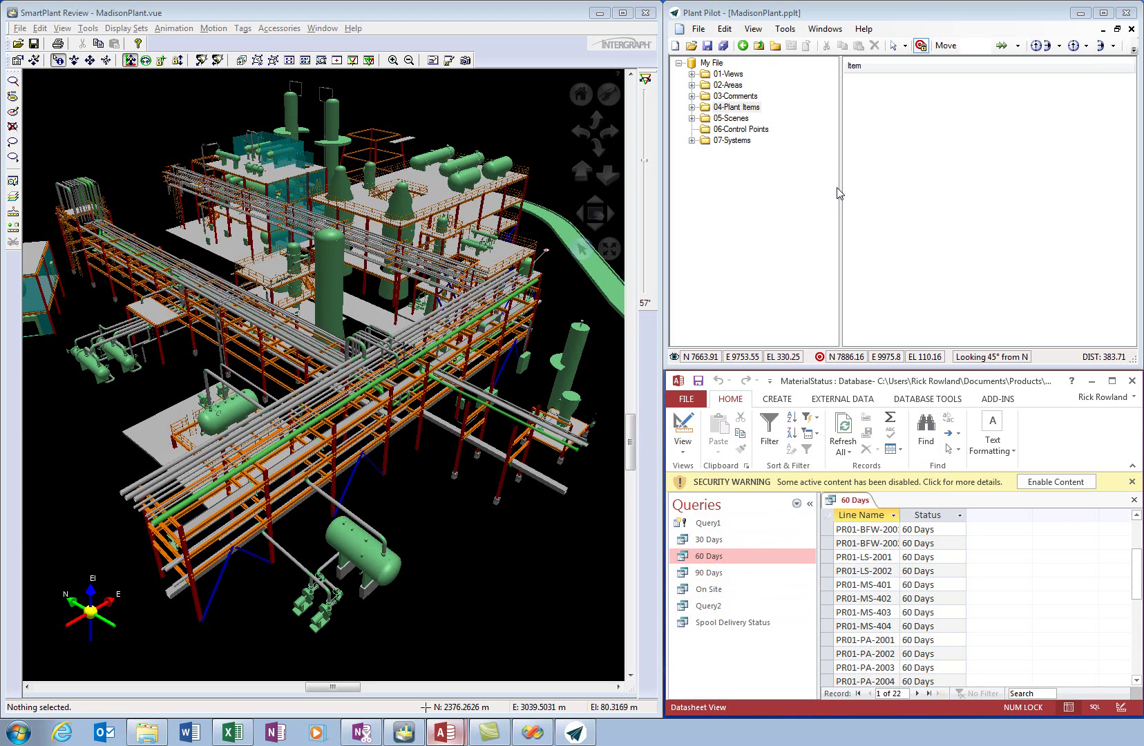
Open the definition of the Delivery Status extended property in the Plant Pilot options.
click(785, 29)
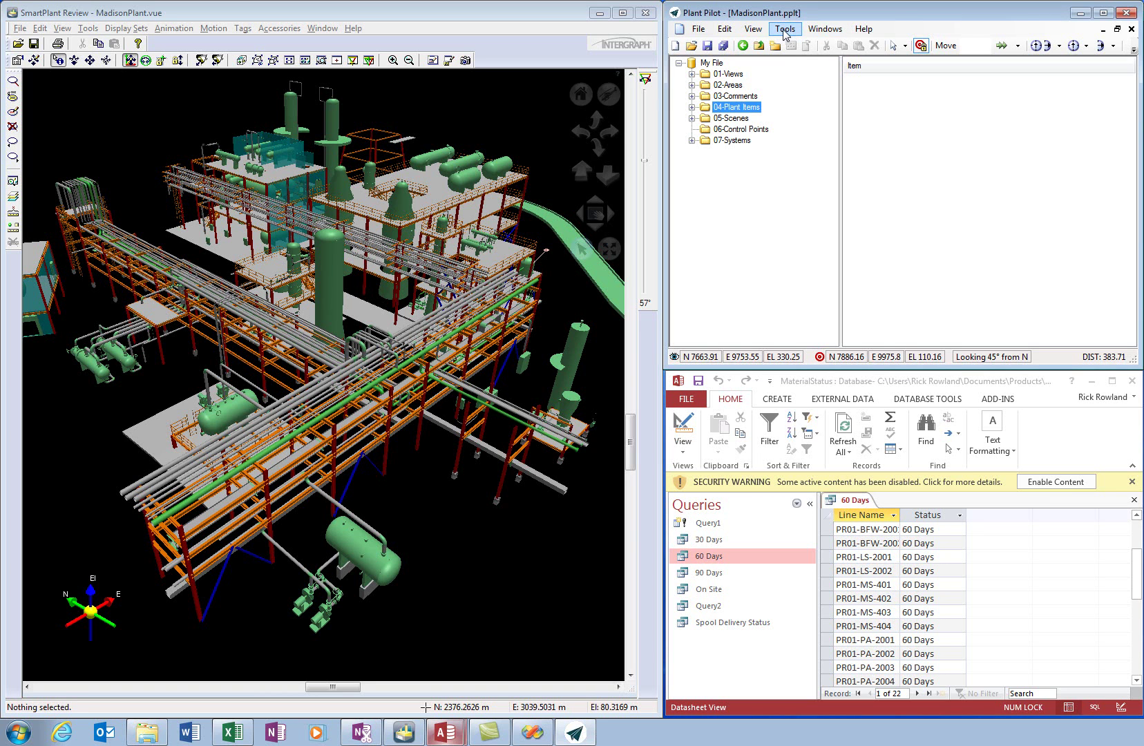
click(785, 31)
click(805, 171)
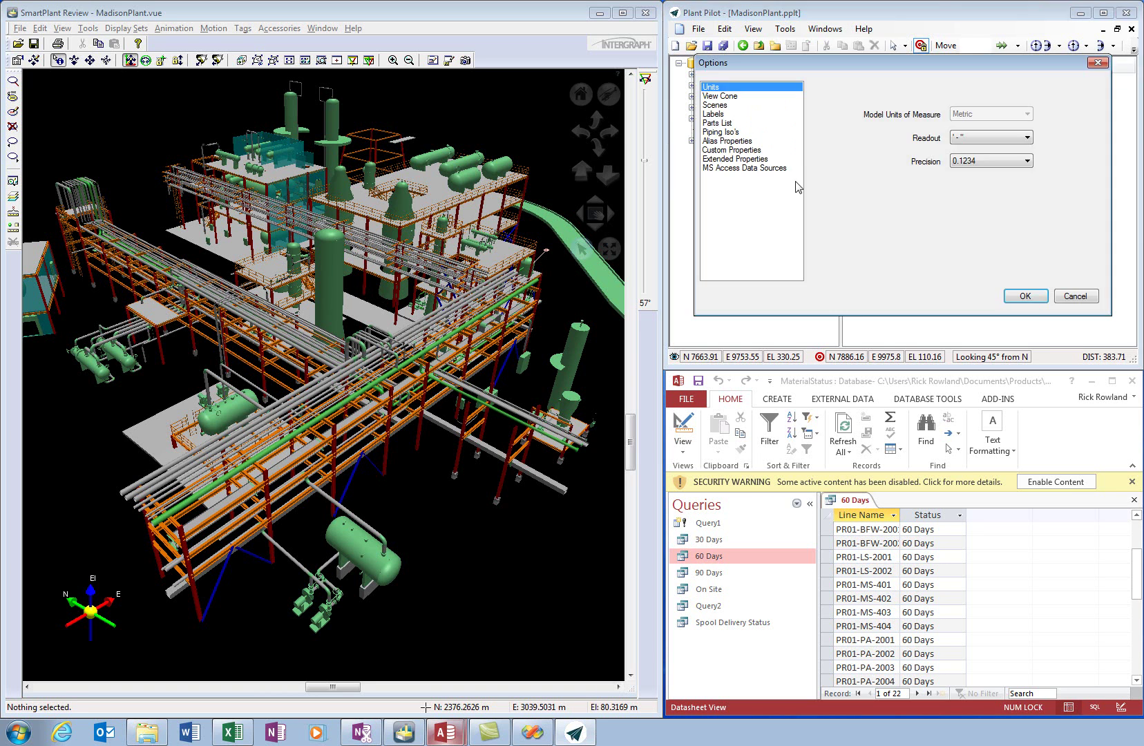
click(737, 159)
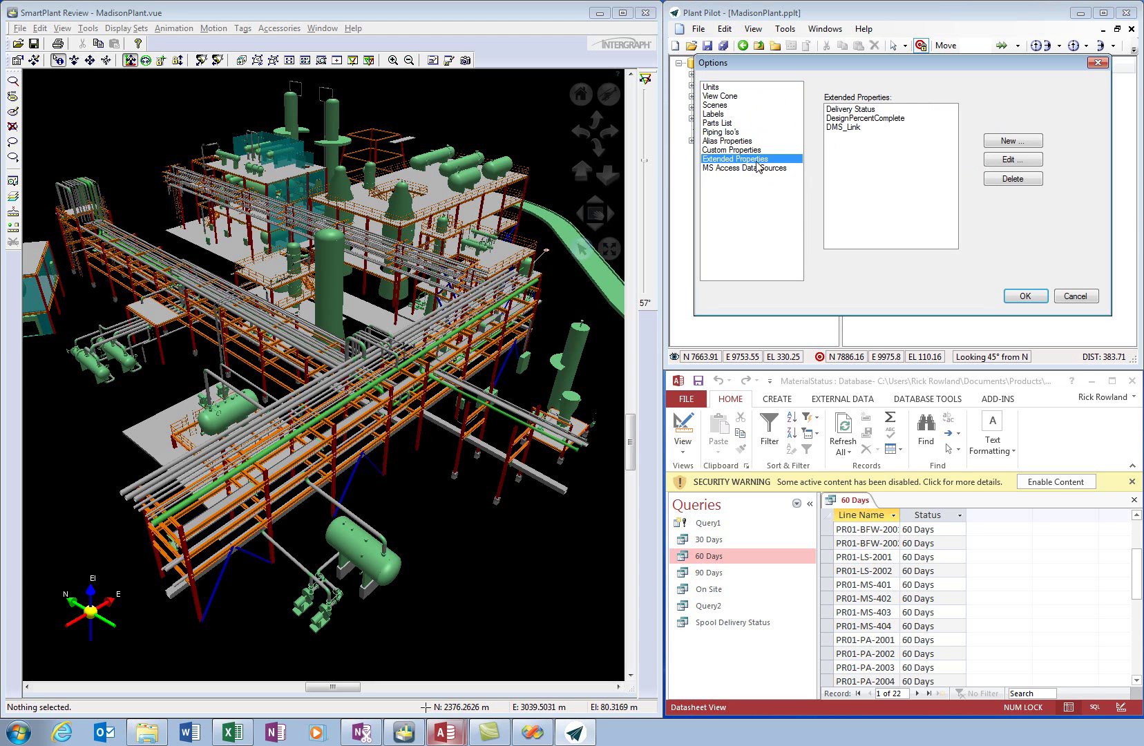
click(861, 111)
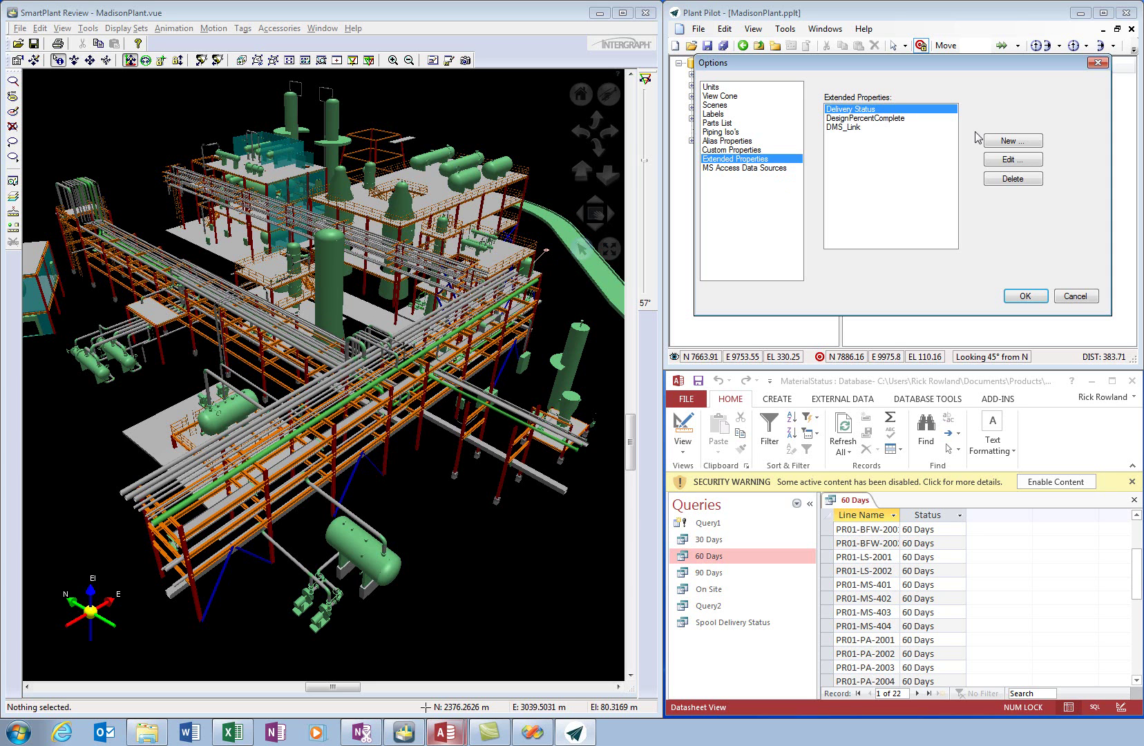
click(1010, 158)
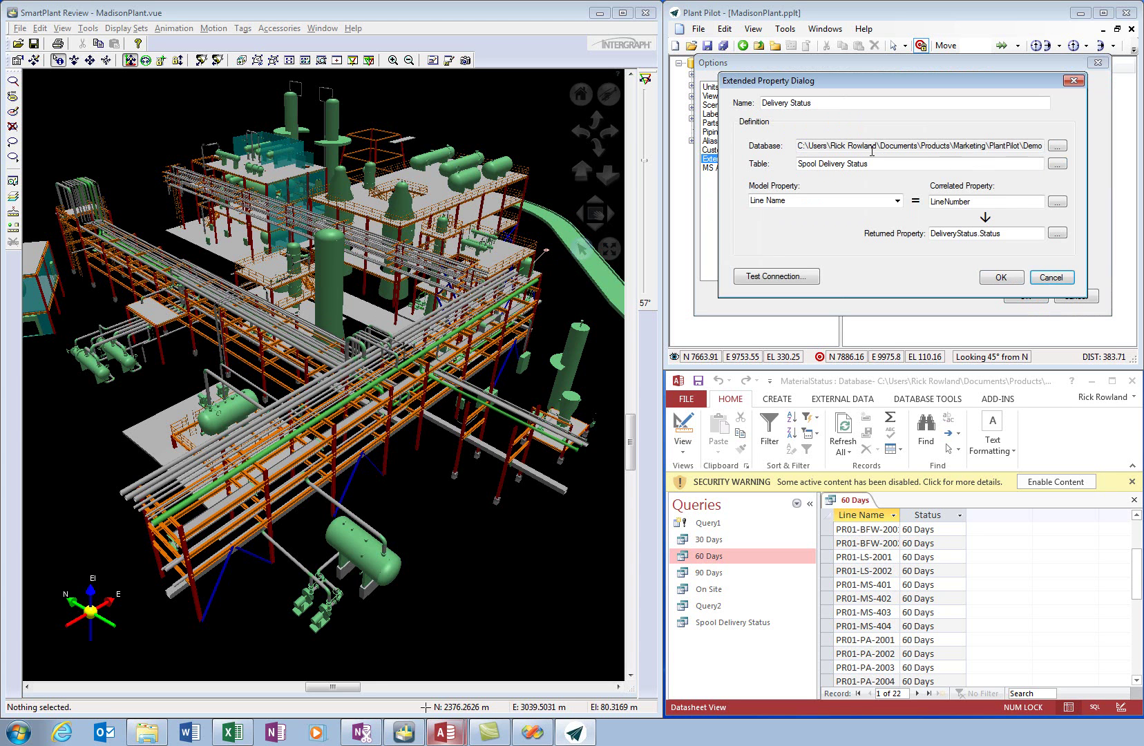
Examine the Delivery Status property's name, database, model property, correlated property and returned property, and close the options without changes.
drag(813, 104, 762, 104)
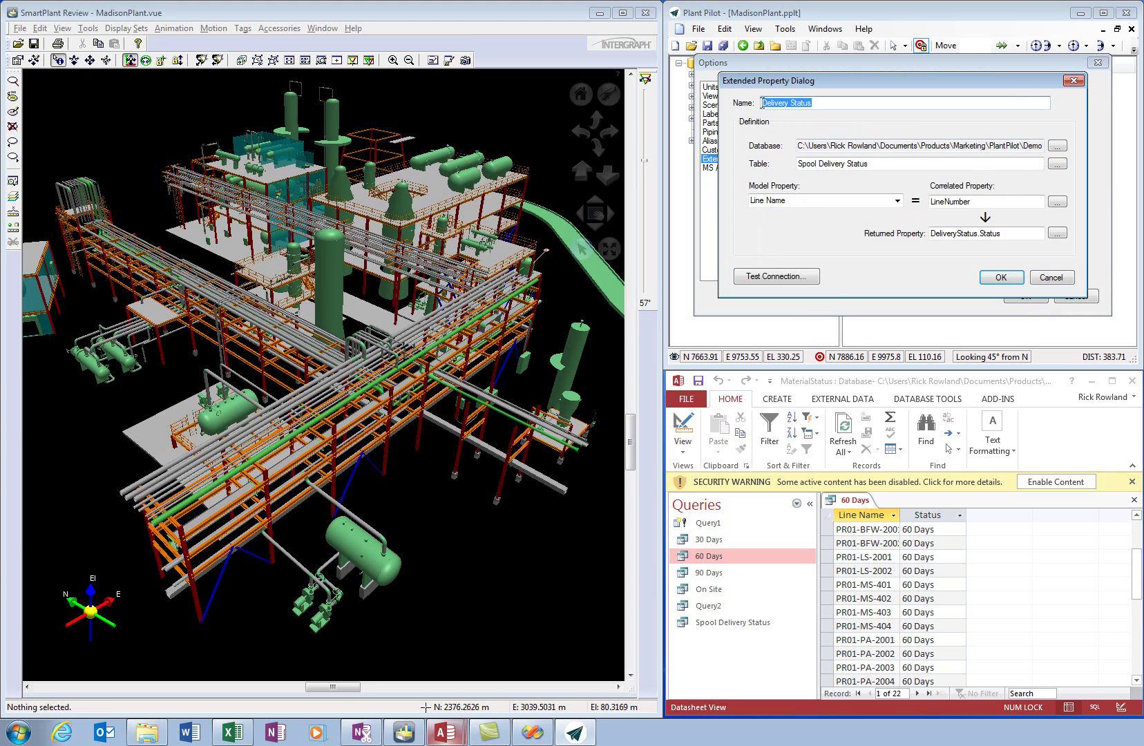
drag(932, 146, 1025, 149)
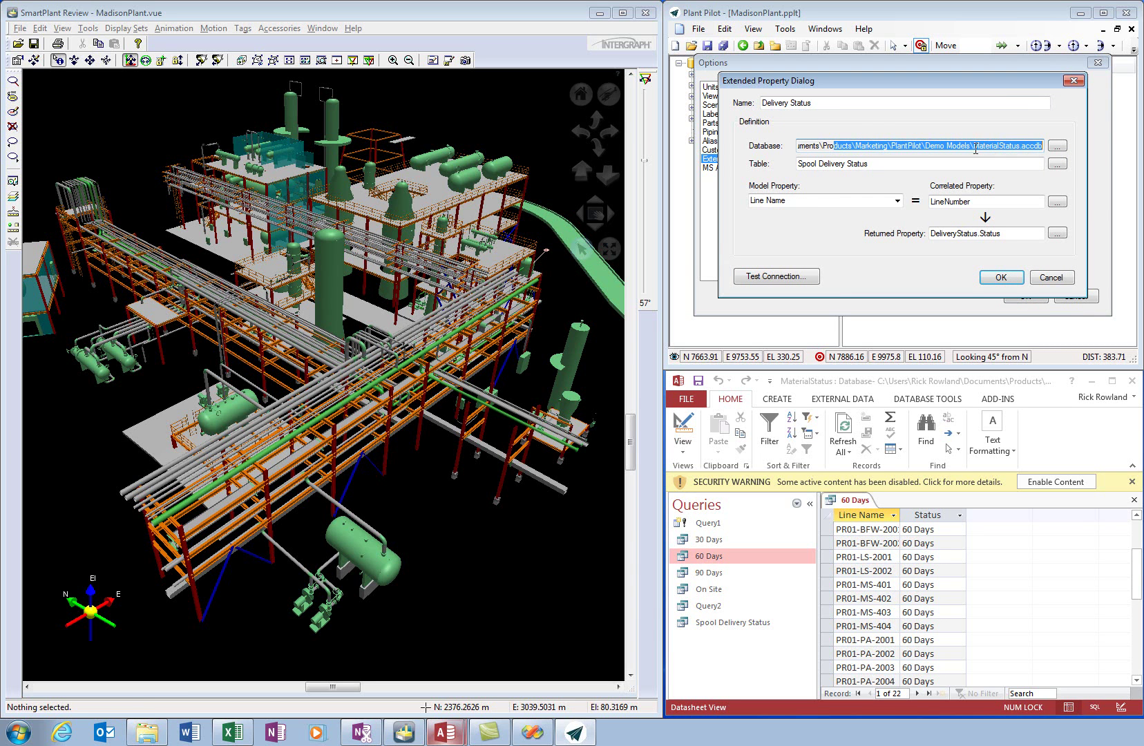
drag(871, 163, 753, 205)
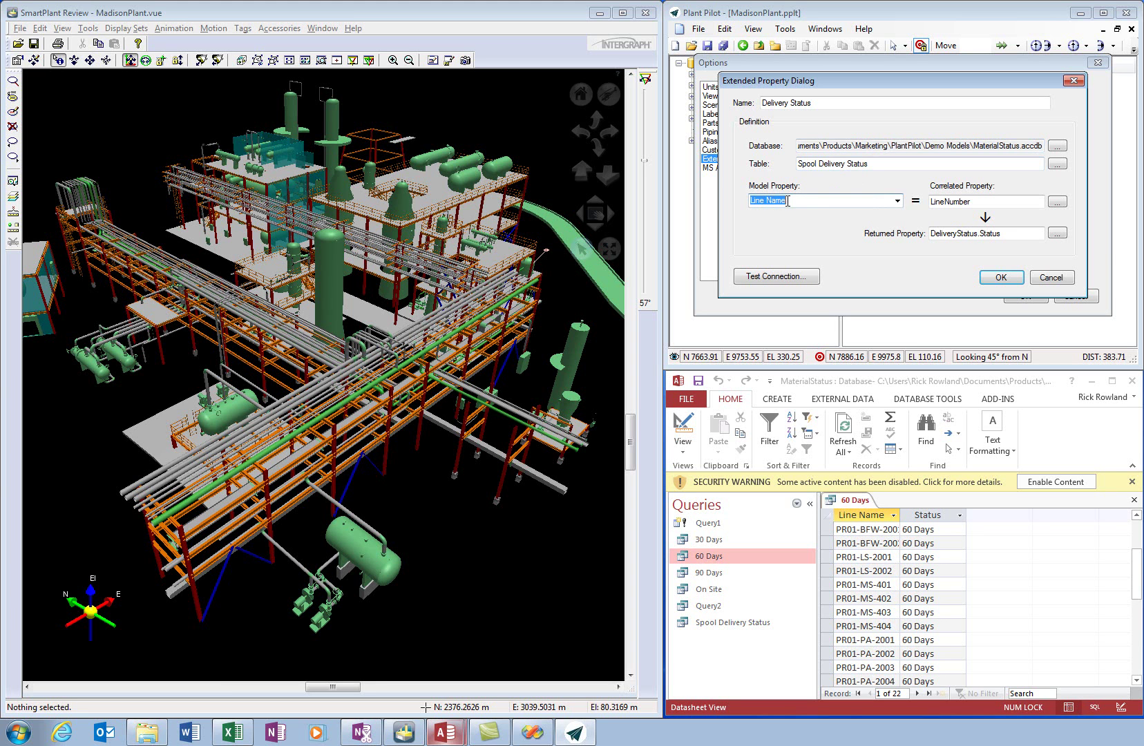
click(980, 202)
drag(980, 202, 927, 209)
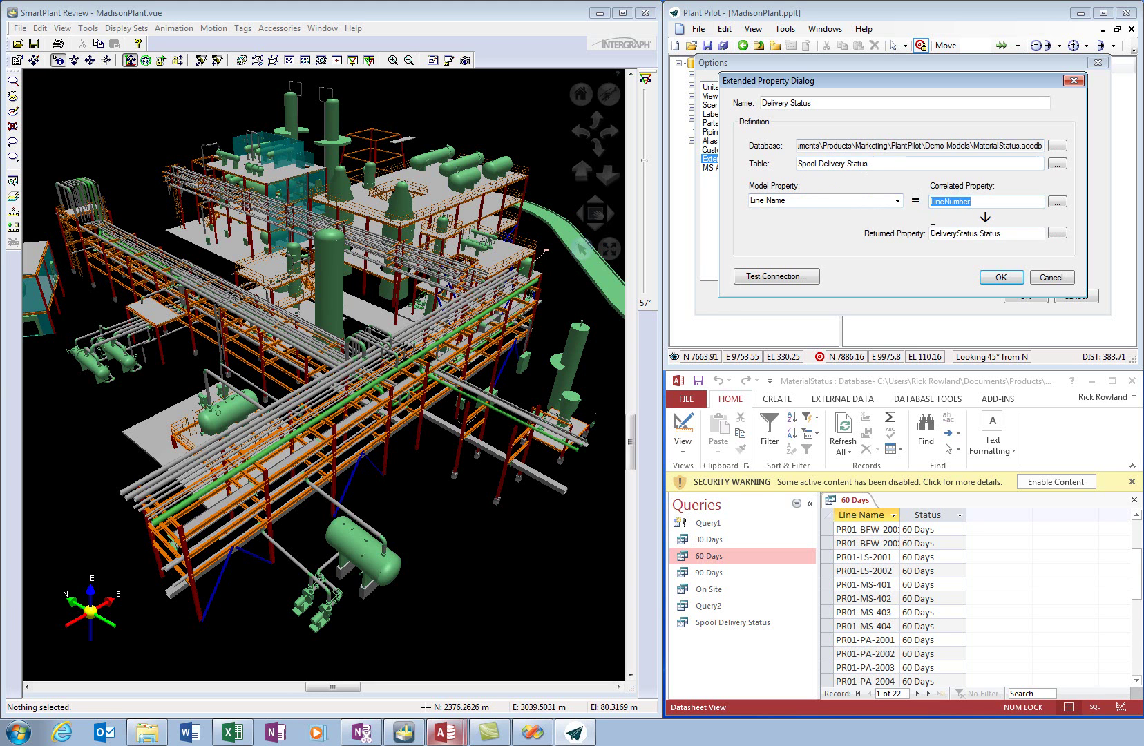
drag(1005, 235, 930, 232)
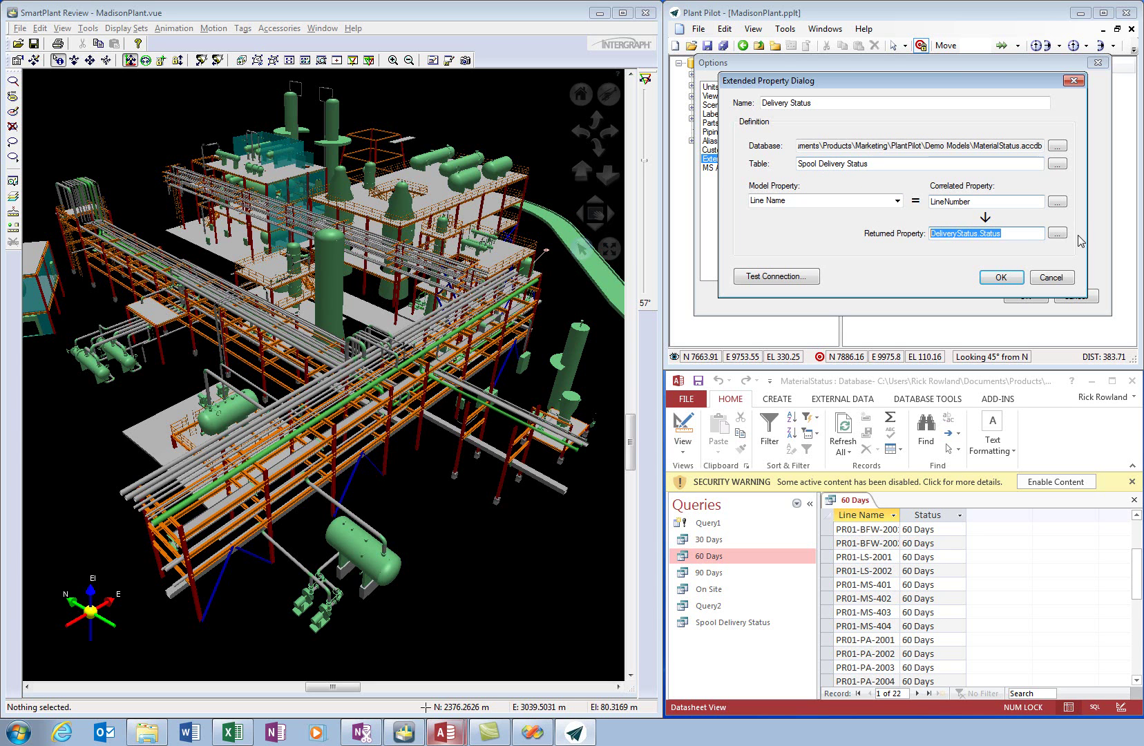
click(1048, 277)
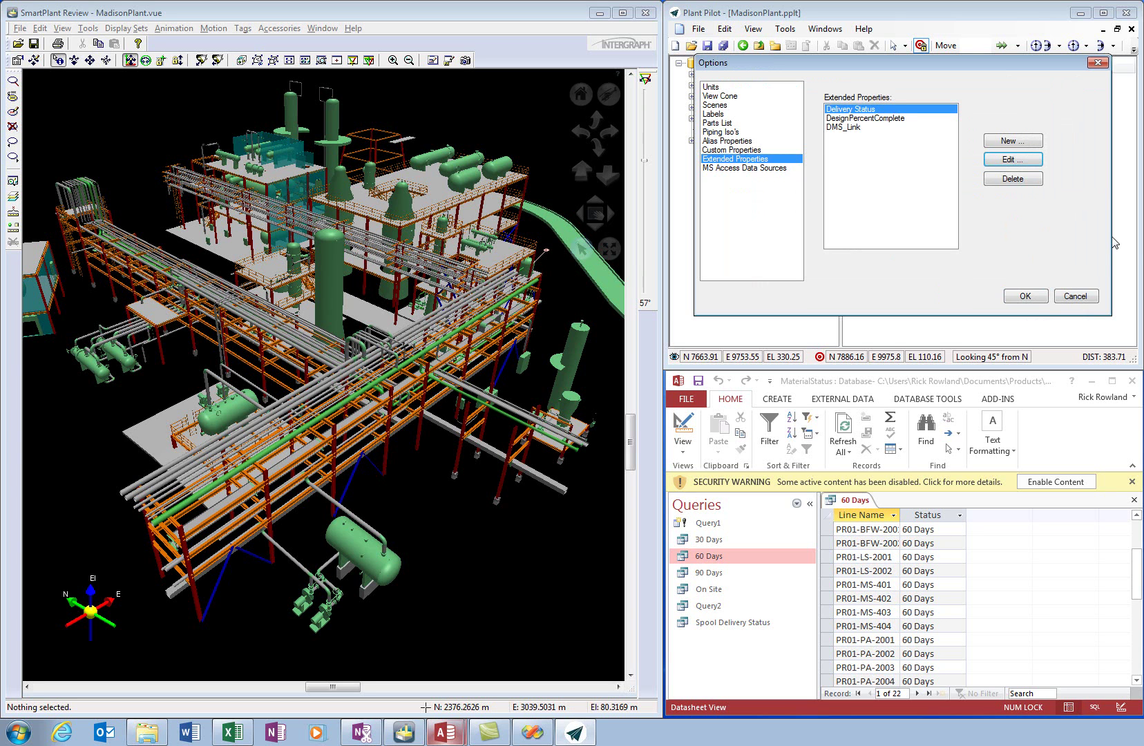
click(1028, 297)
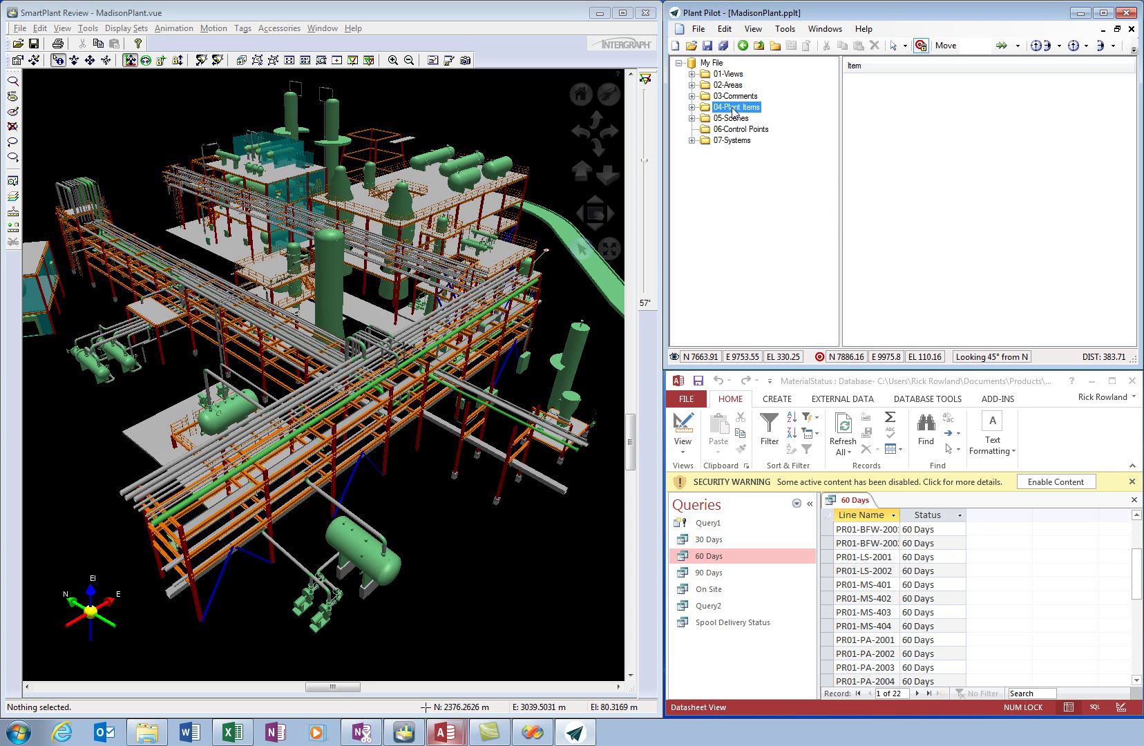
Browse the line lists in the Delivery Status folders of the plant items, starting with 30 Days and 60 Days.
click(691, 108)
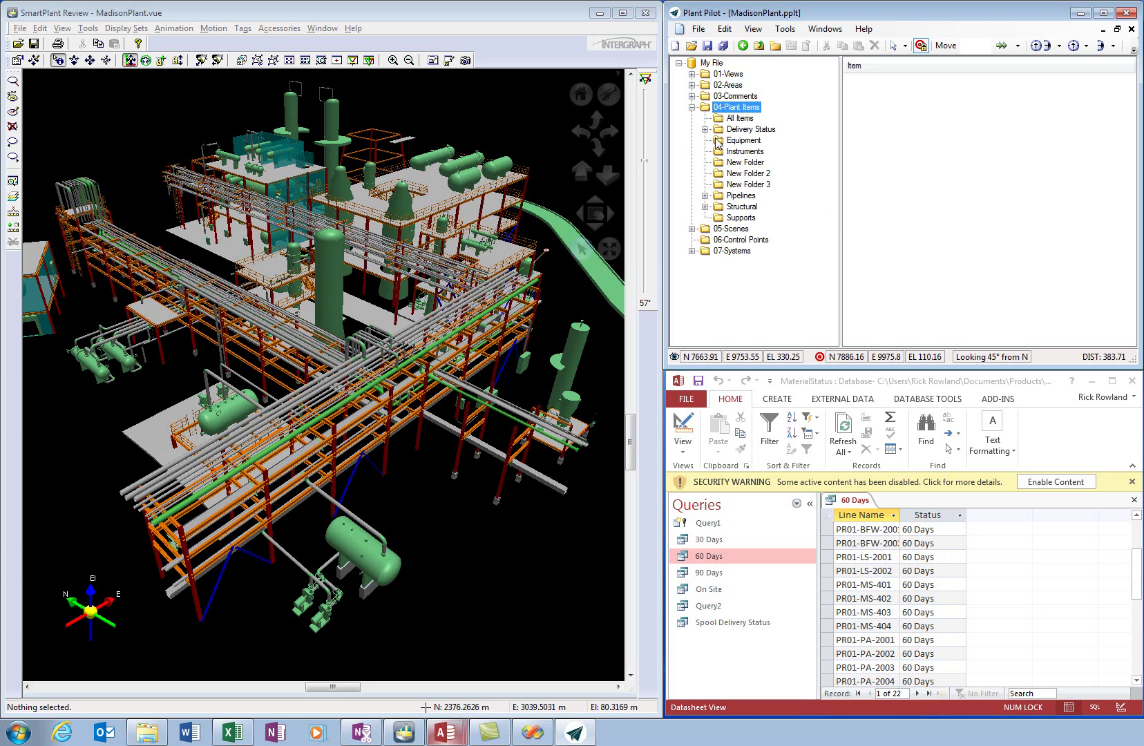
click(704, 130)
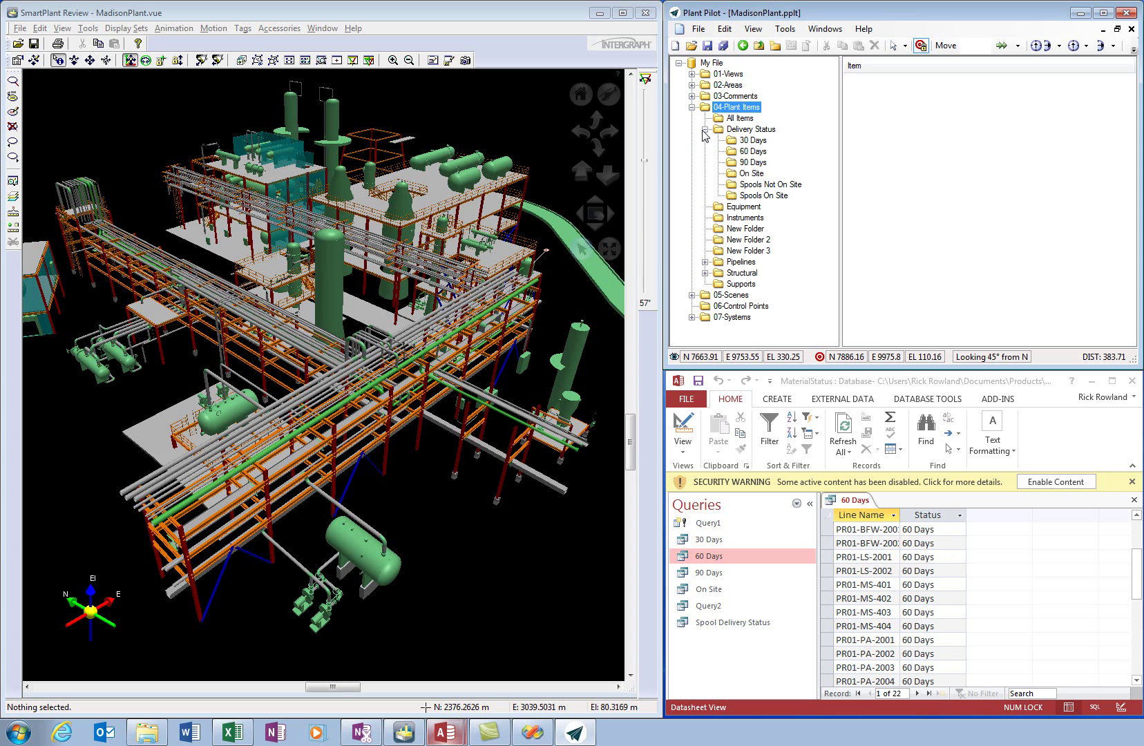
click(746, 142)
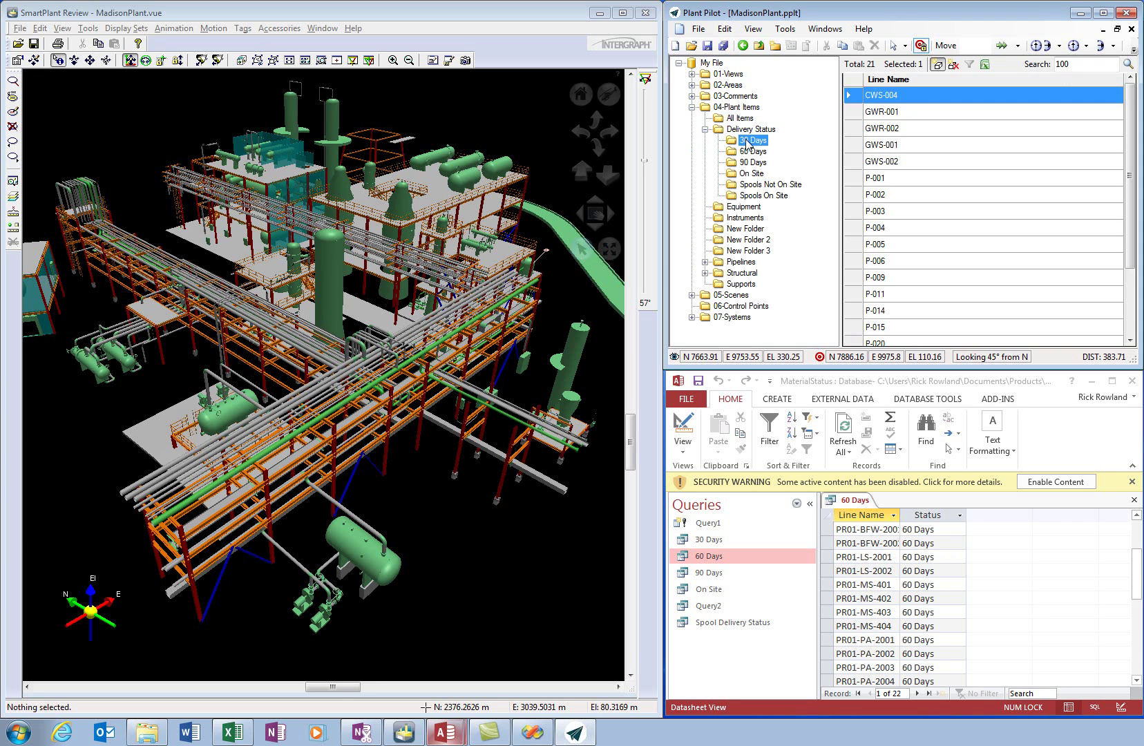
click(747, 153)
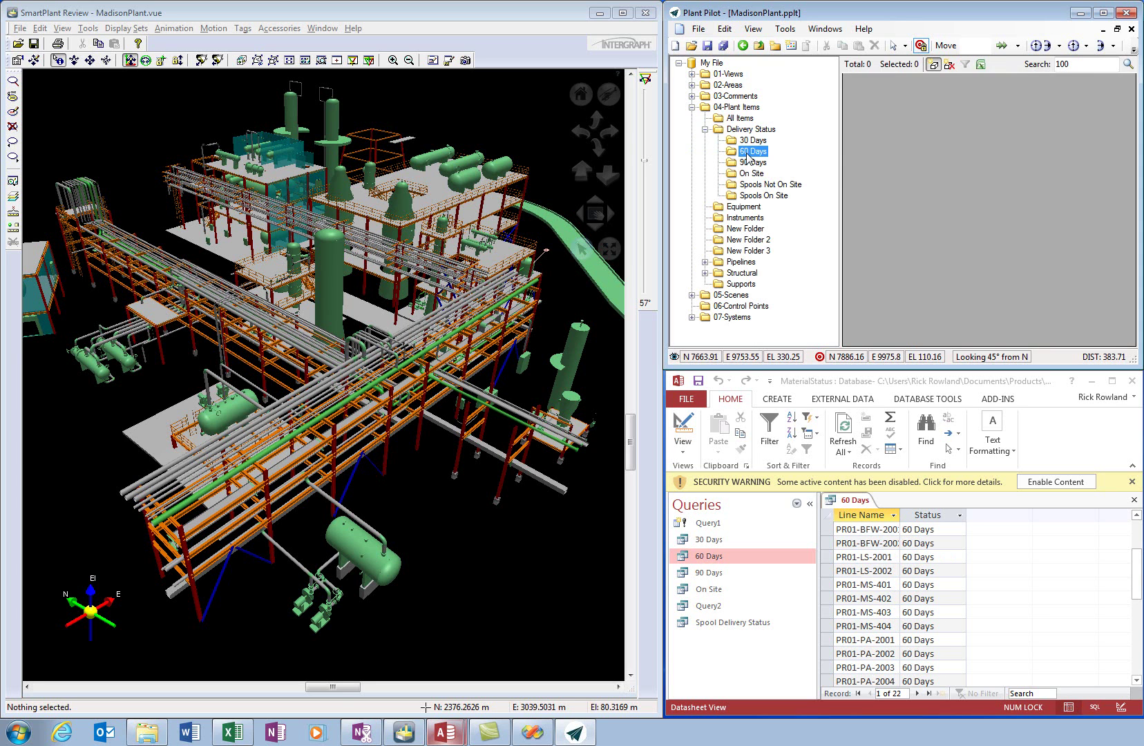
click(752, 163)
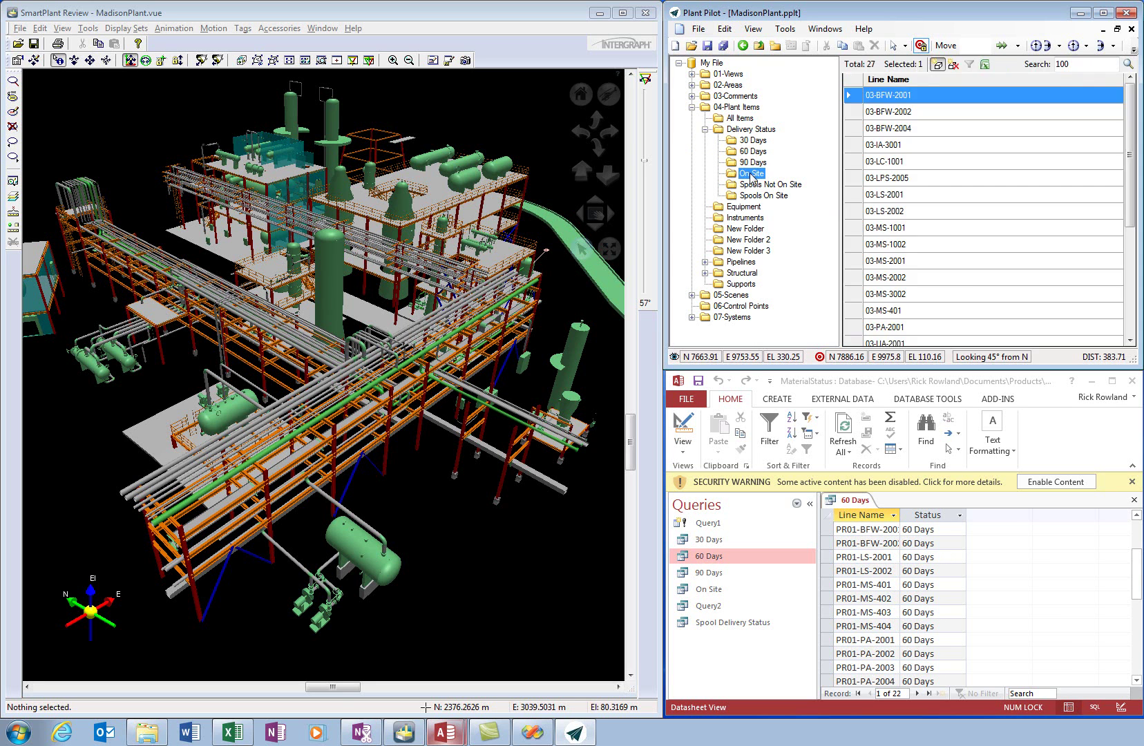
List the Delivery Status values and highlight the 30 Days items in the 3D model.
click(748, 130)
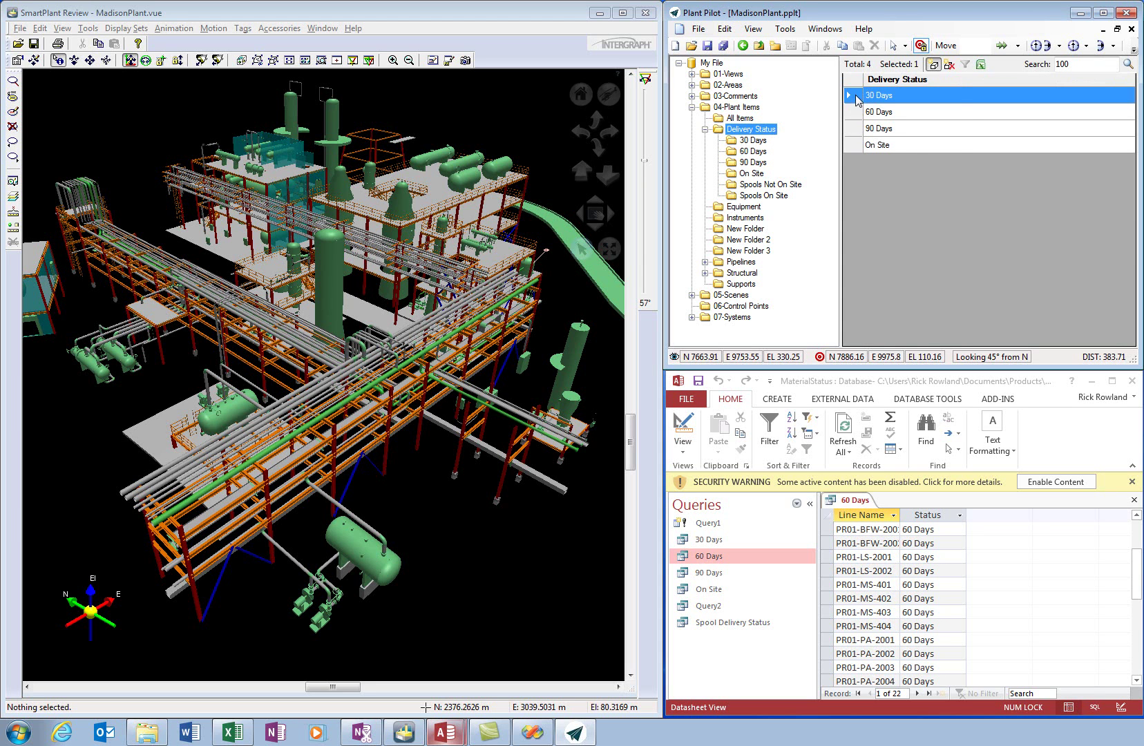
right_click(856, 96)
mouse_move(898, 138)
click(1000, 139)
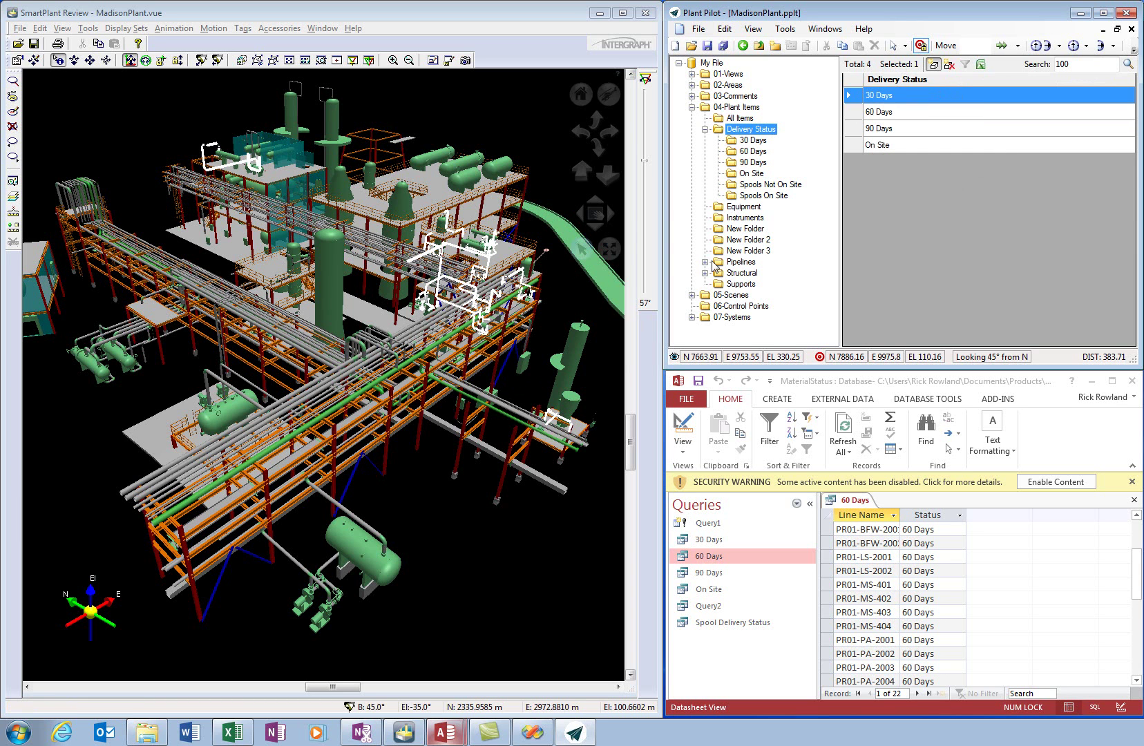
Highlight the items with the 90 Days delivery status in the 3D model.
click(856, 129)
right_click(854, 131)
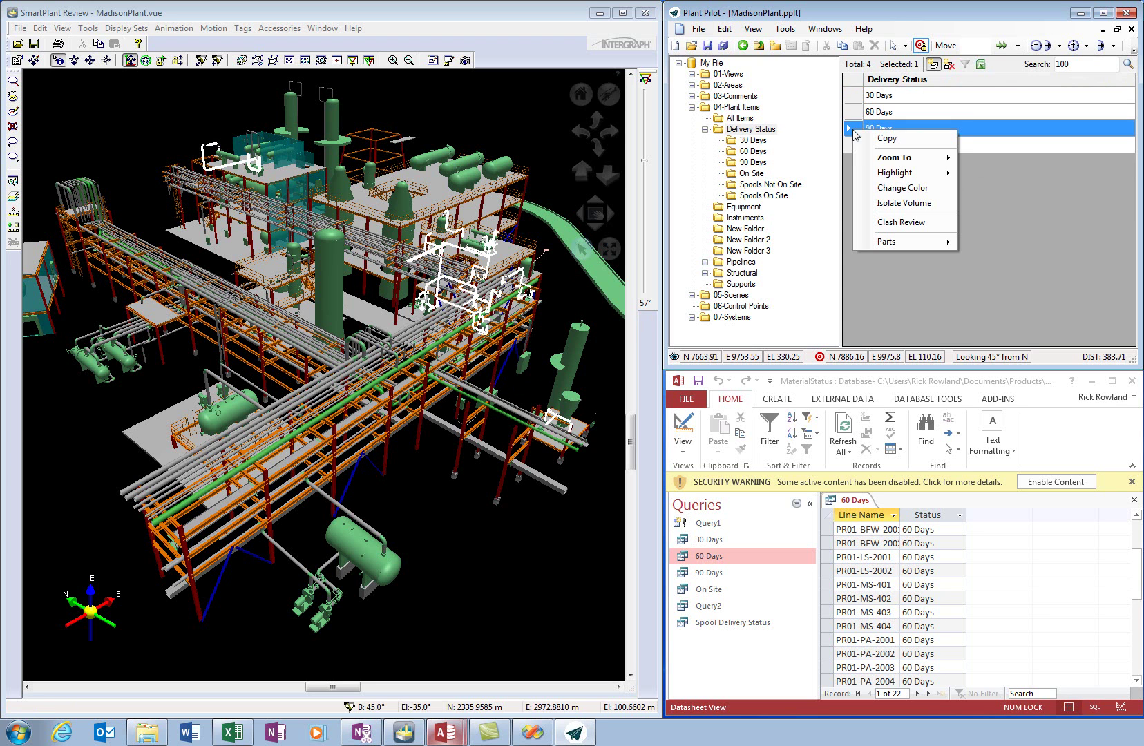
mouse_move(901, 172)
click(988, 176)
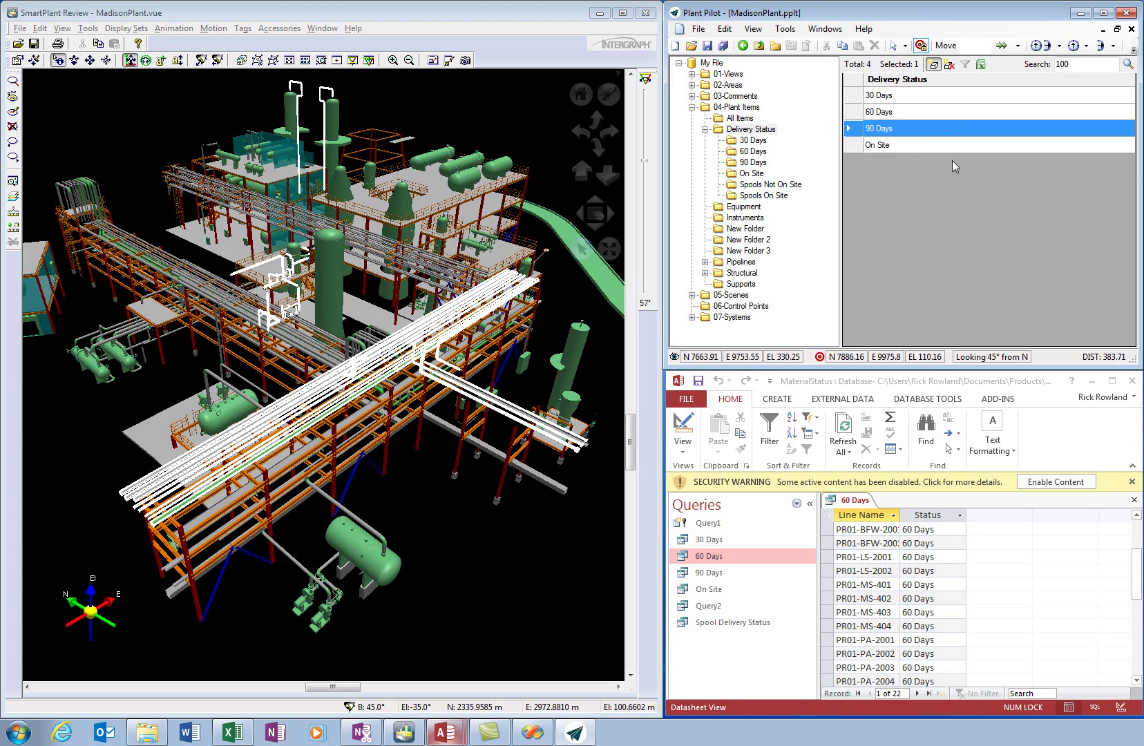
View the line names in the 60 Days and 90 Days delivery status folders.
click(742, 151)
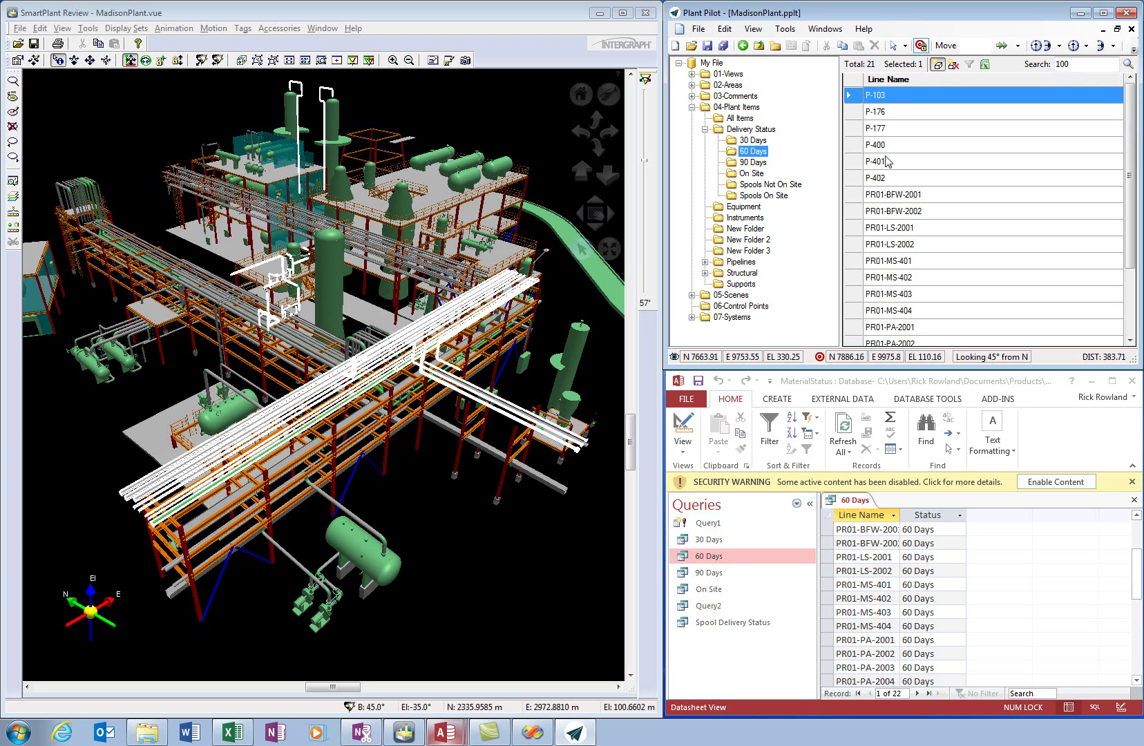
mouse_move(1129, 178)
mouse_down()
mouse_move(1130, 252)
mouse_move(1130, 178)
mouse_up()
click(752, 162)
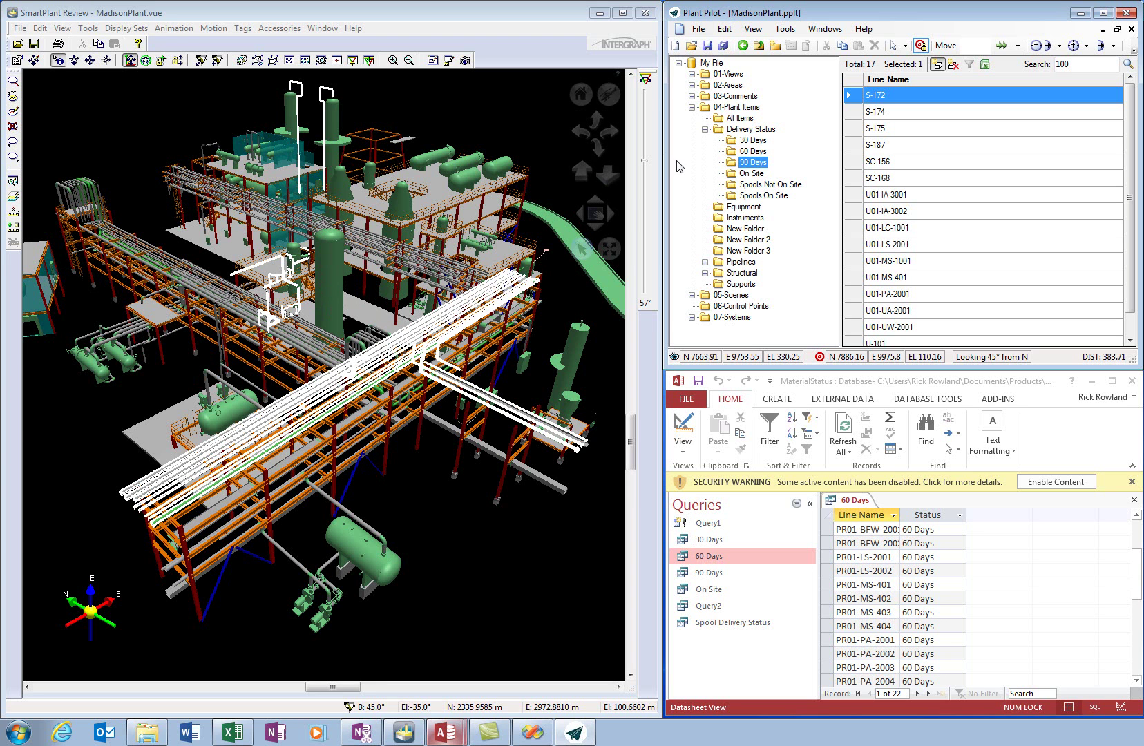
Expand the Delivery Status scene under 05-Scenes and show it in the model with its color-coded groups.
click(691, 295)
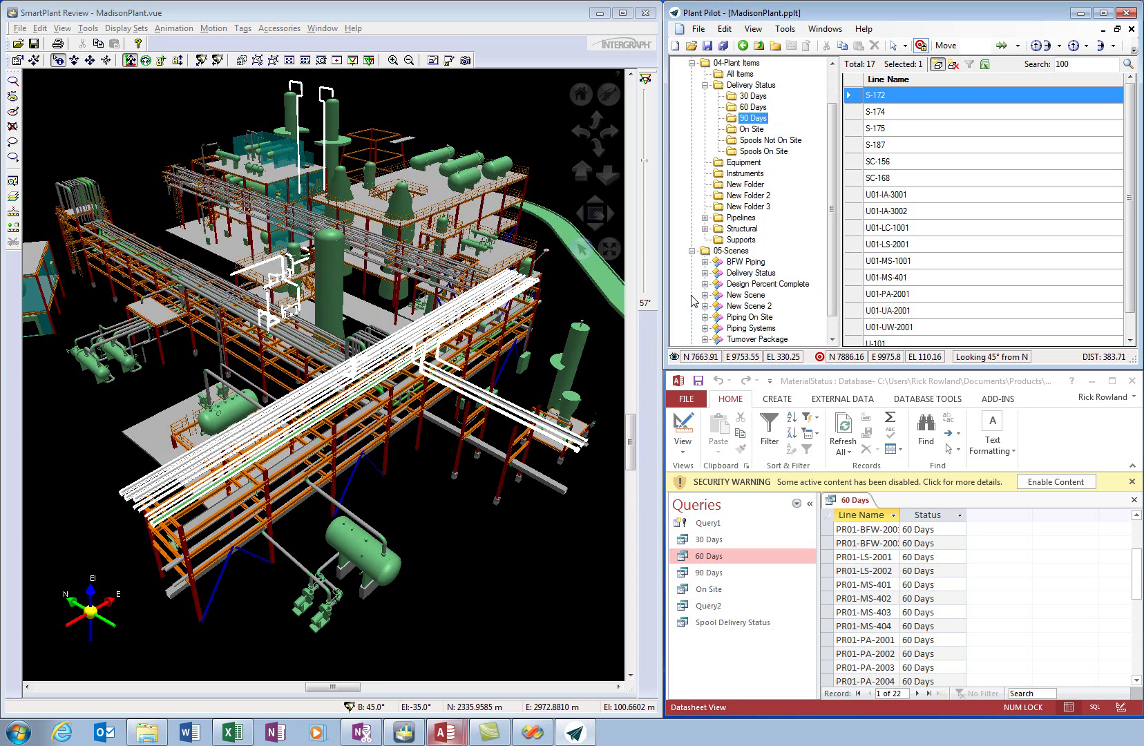
scroll(835, 288, down, 1)
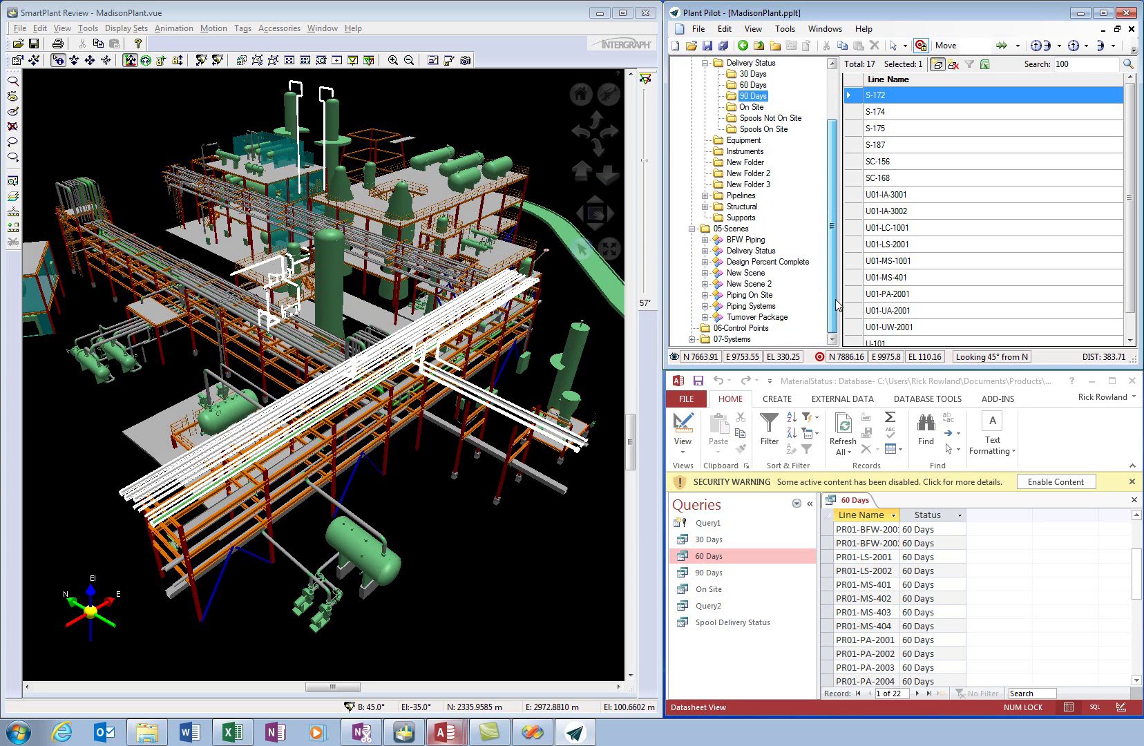
click(705, 251)
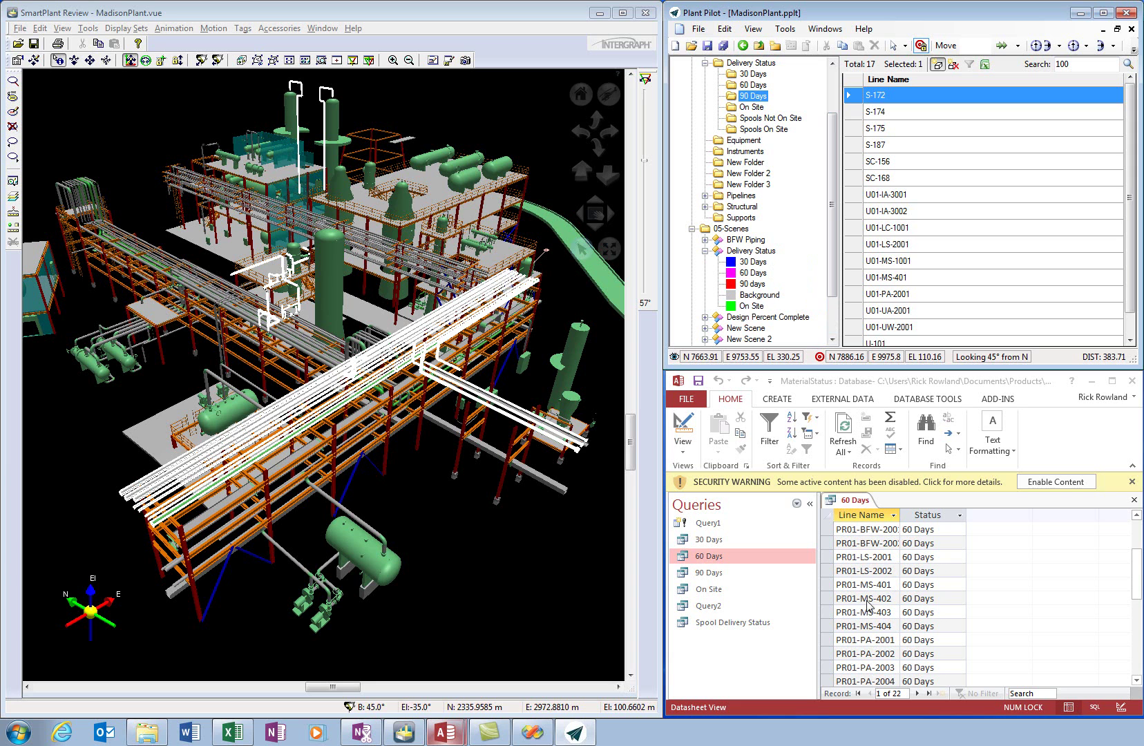
right_click(747, 251)
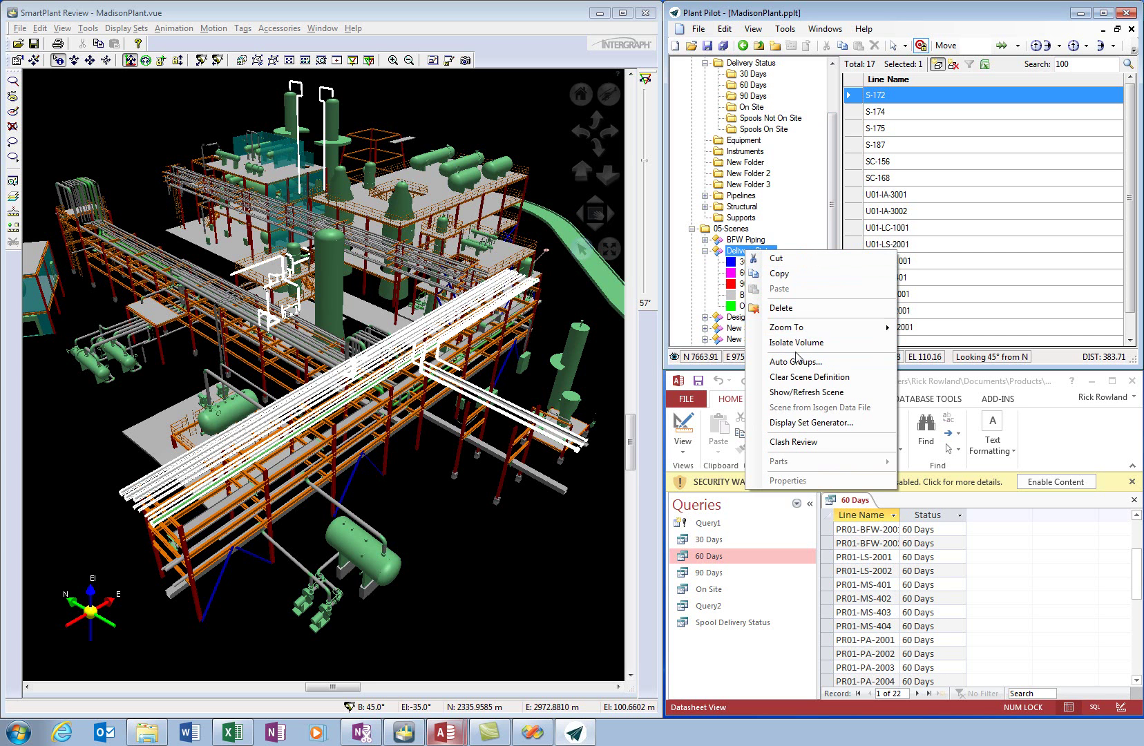
click(804, 392)
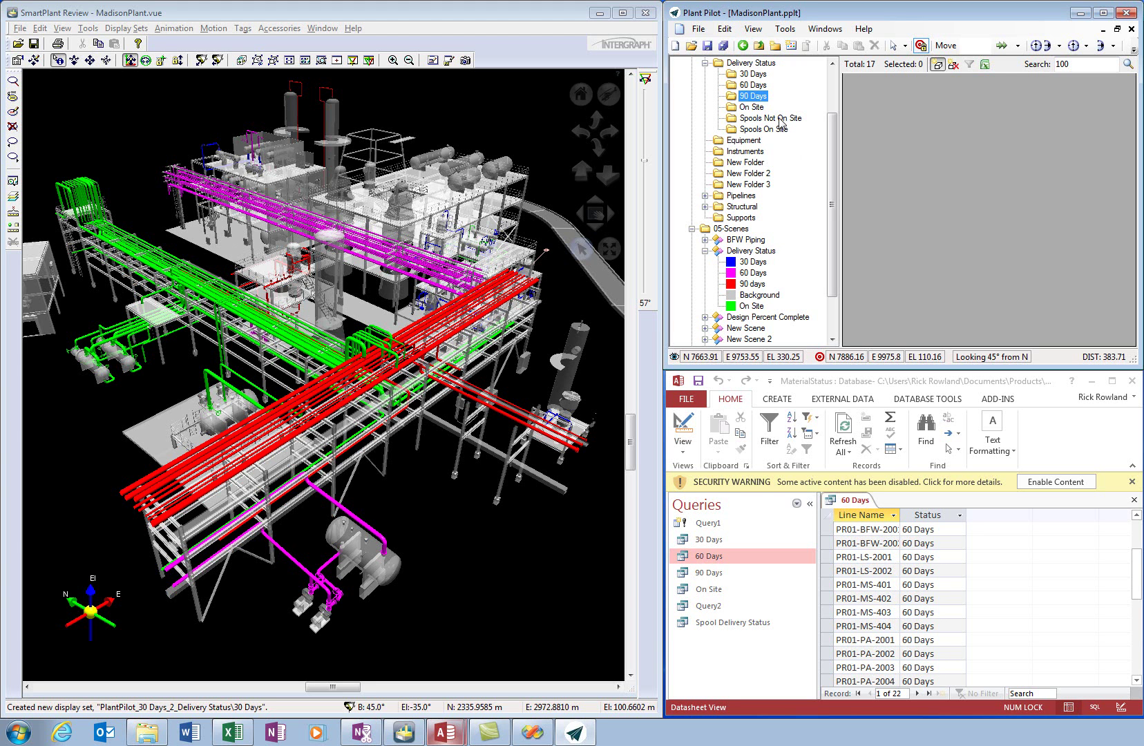
Create a new parts list for line CWS-004 from the 30 Days delivery status folder.
click(754, 74)
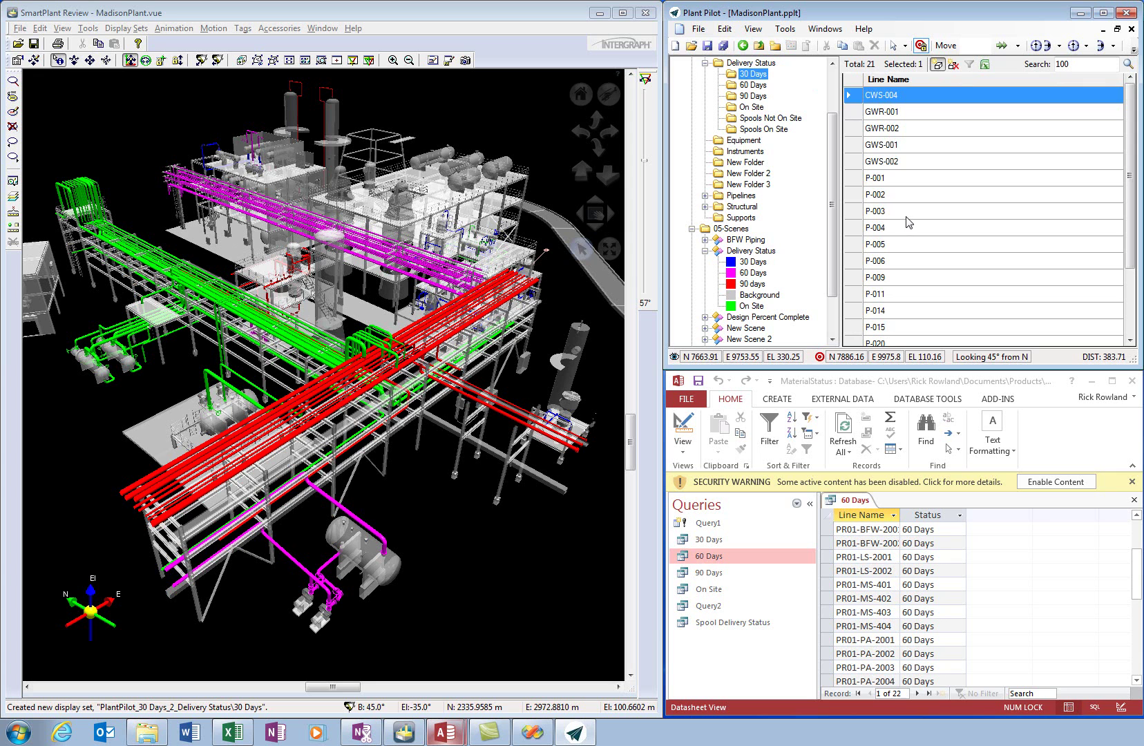
right_click(741, 252)
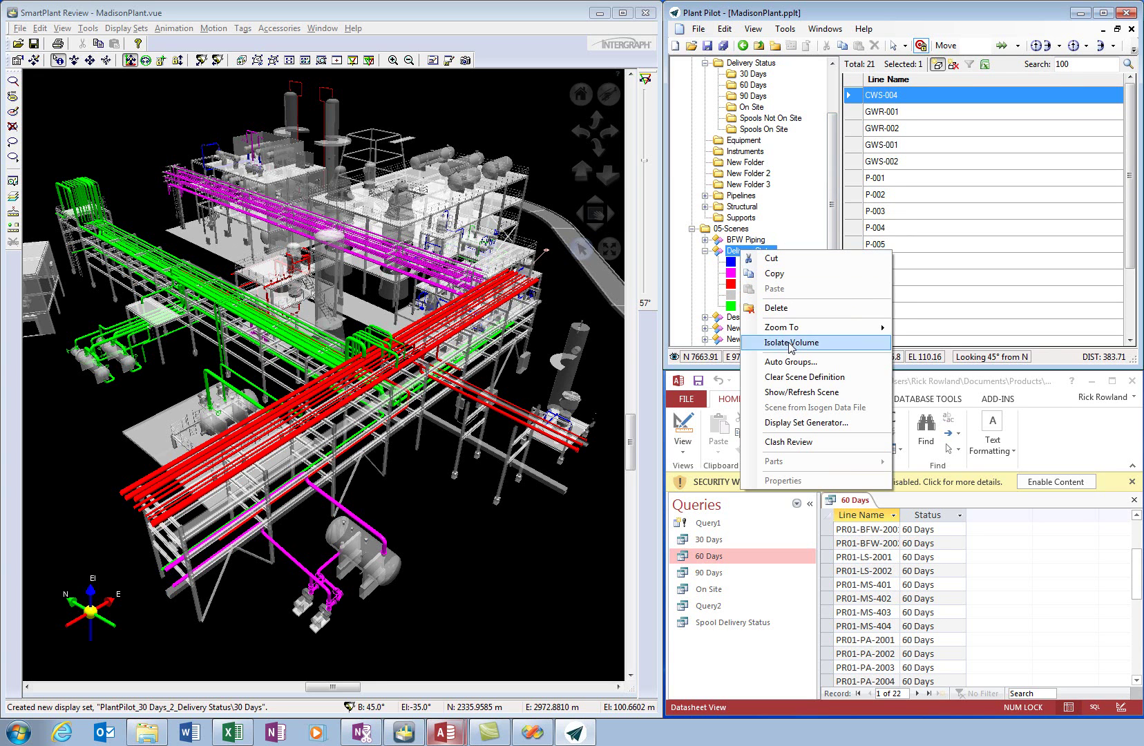
click(791, 15)
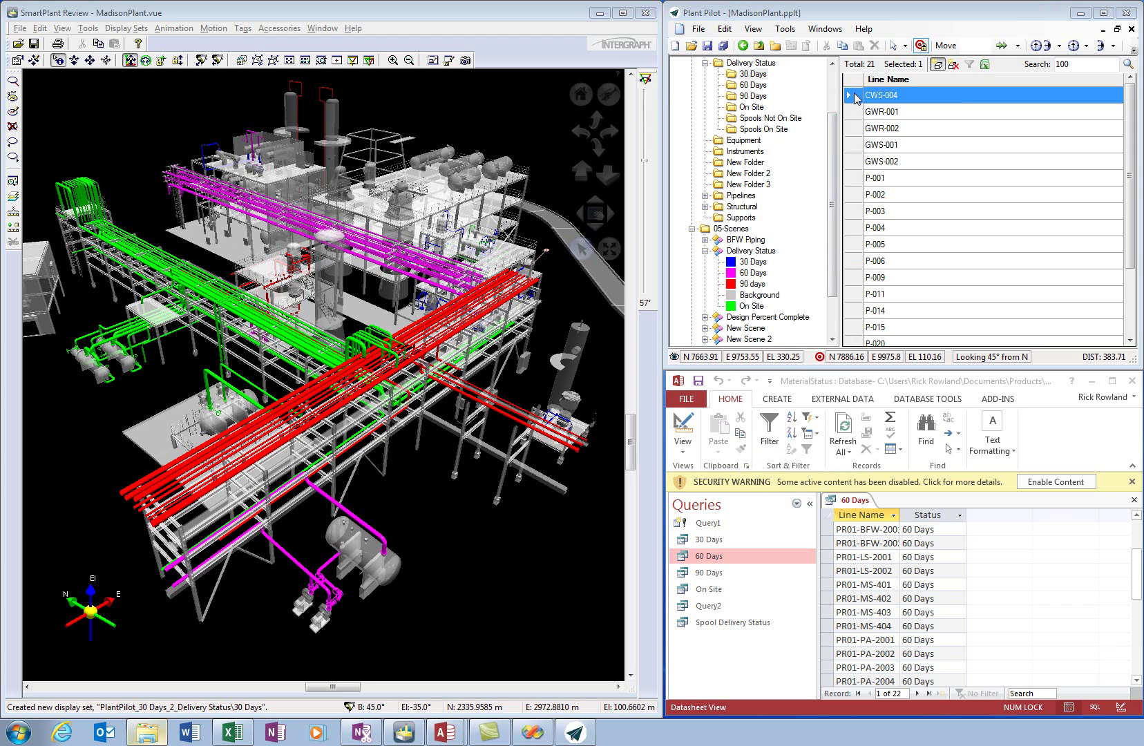
right_click(857, 99)
mouse_move(911, 205)
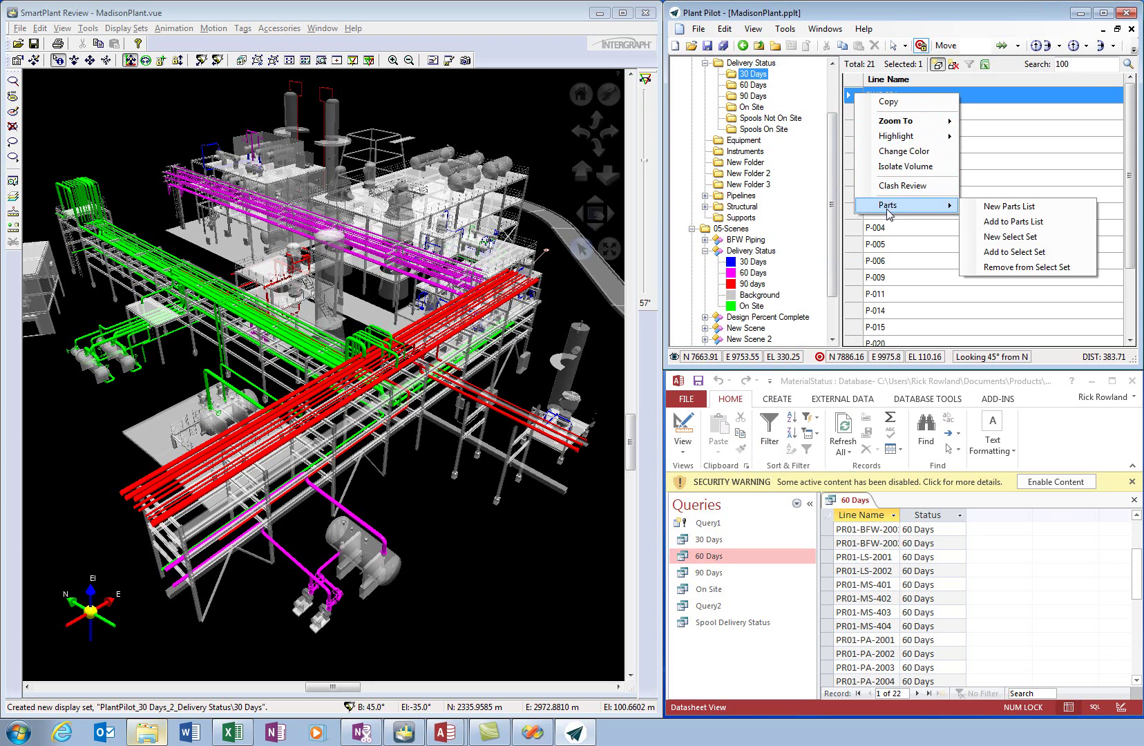
click(1009, 208)
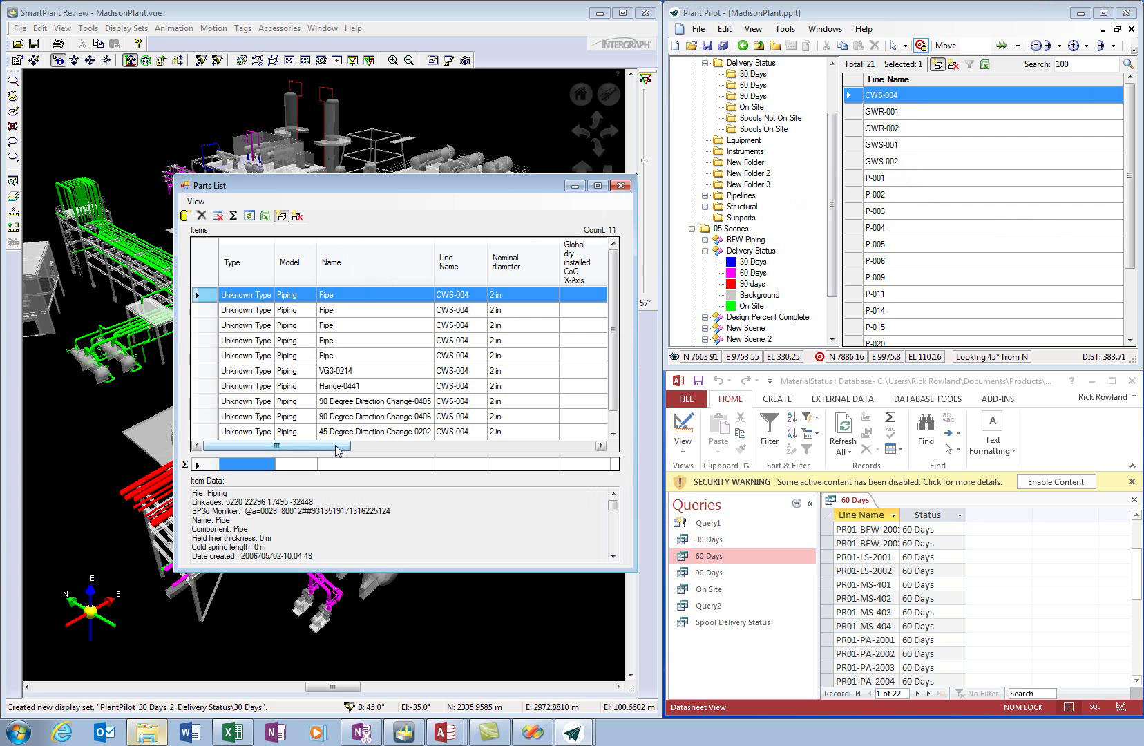
Sort the CWS-004 parts list by Delivery Status, review its delivery and design percent complete columns, and close the list.
drag(337, 451, 584, 459)
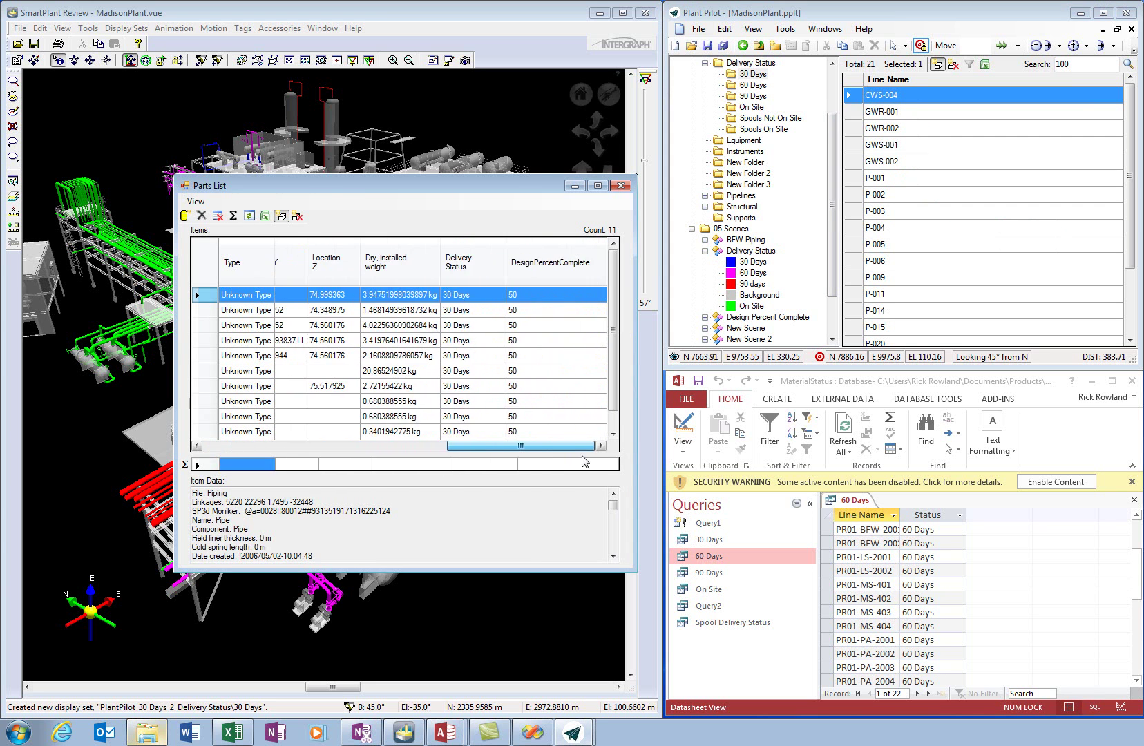
click(470, 263)
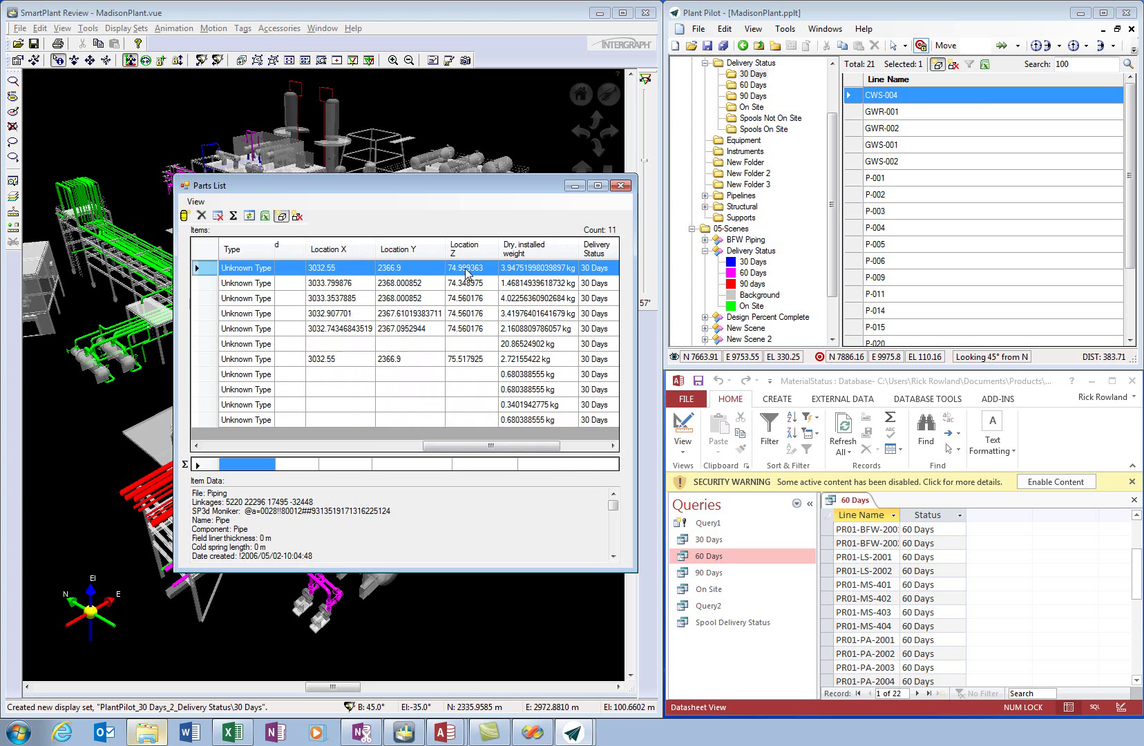
drag(522, 451, 565, 451)
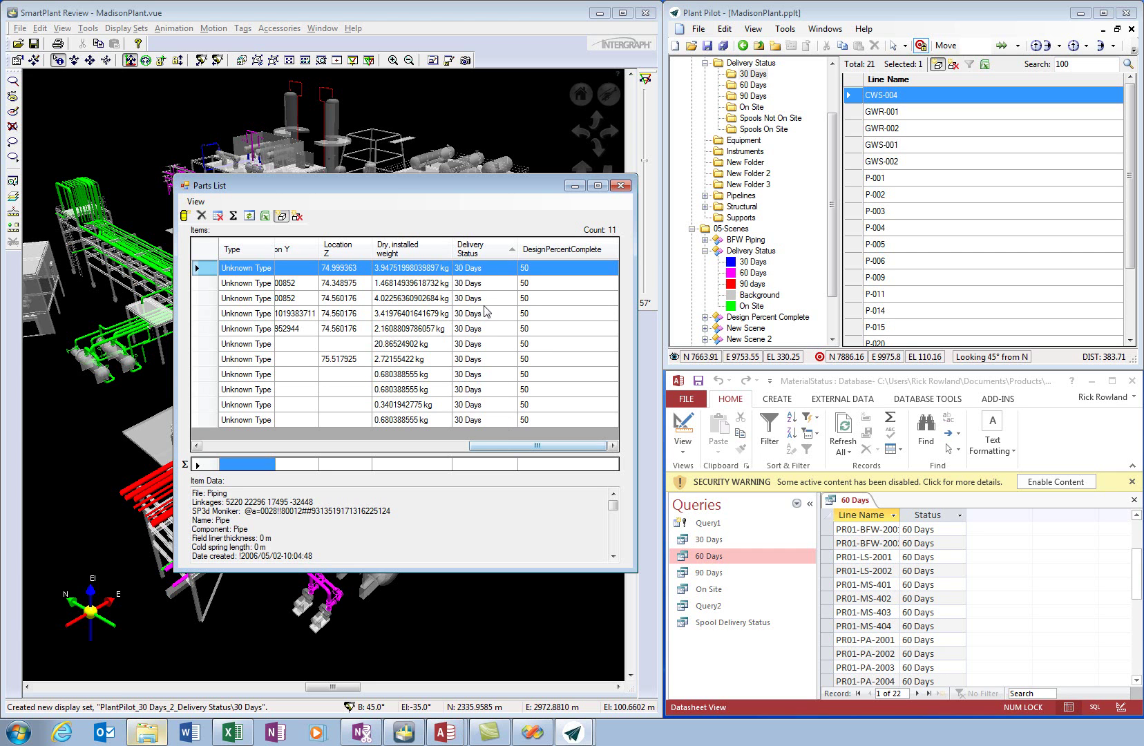
drag(535, 449, 270, 447)
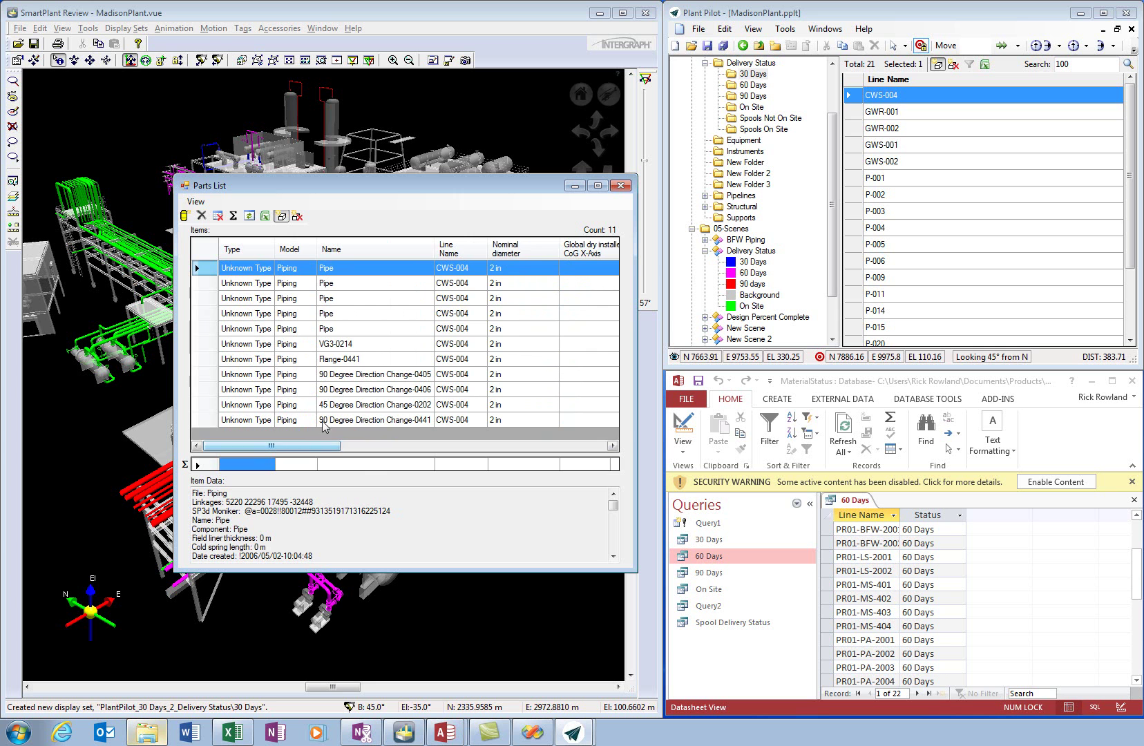
click(620, 186)
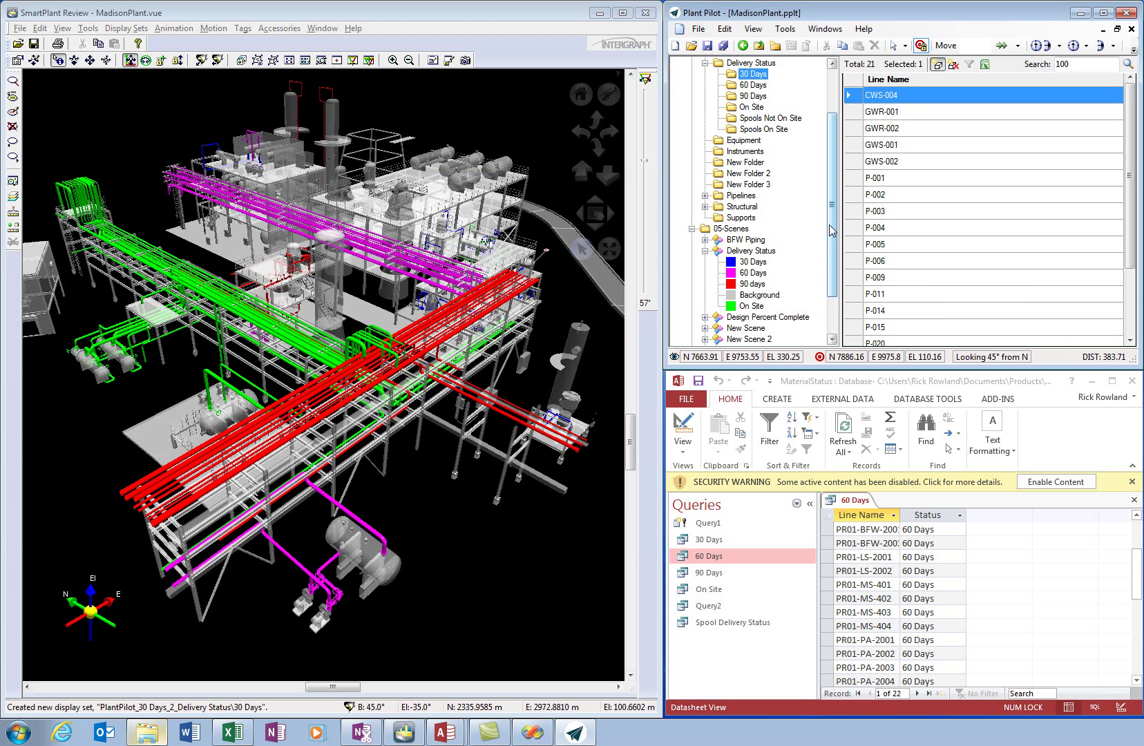
Expand 07-Systems and open the HydroTest folder to list its test systems.
mouse_move(833, 235)
mouse_down()
mouse_move(835, 293)
mouse_move(833, 241)
mouse_up()
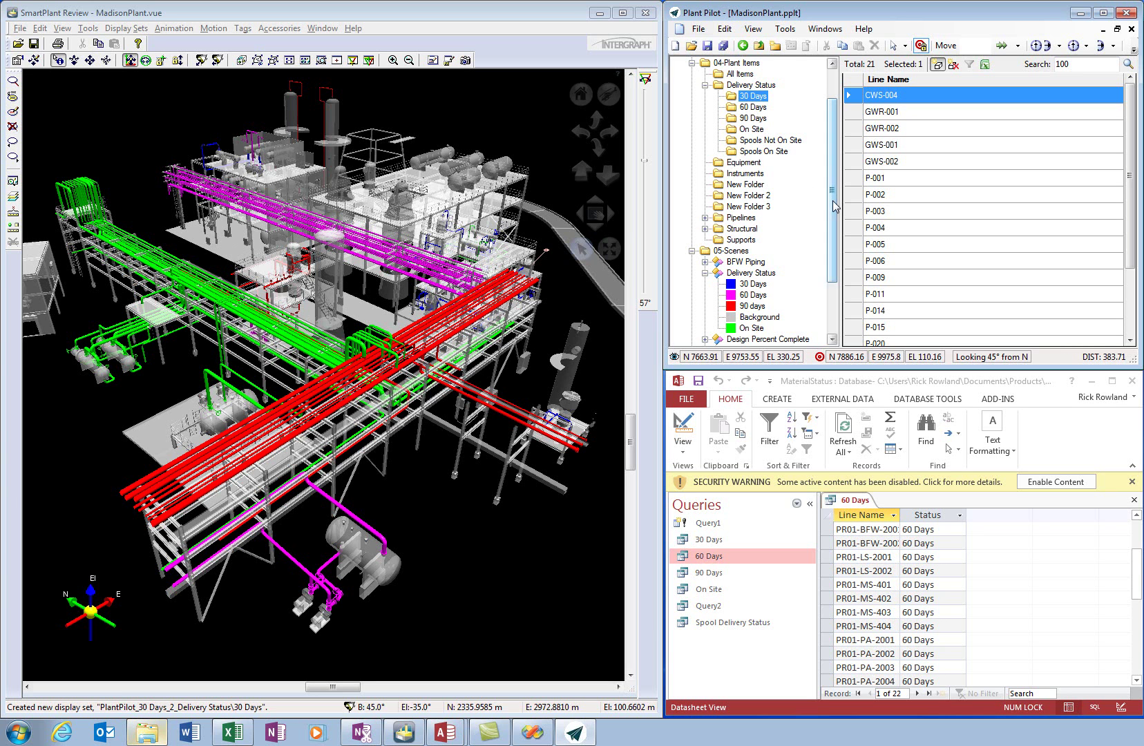
scroll(833, 207, down, 3)
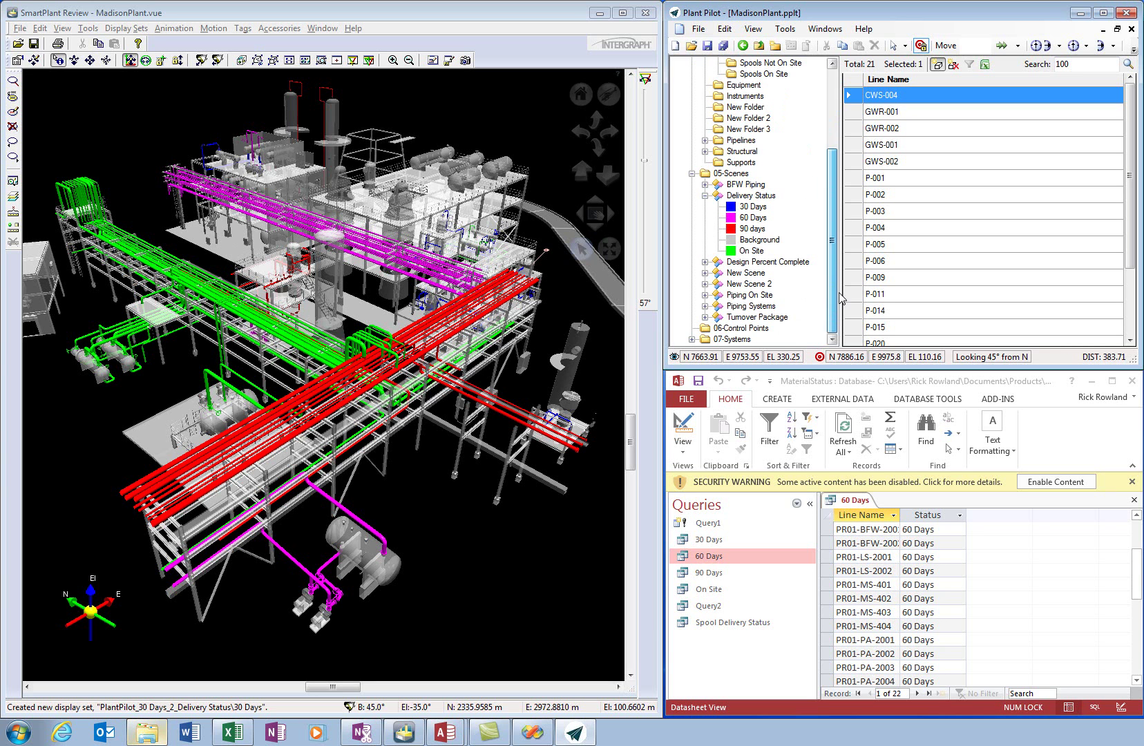
click(692, 339)
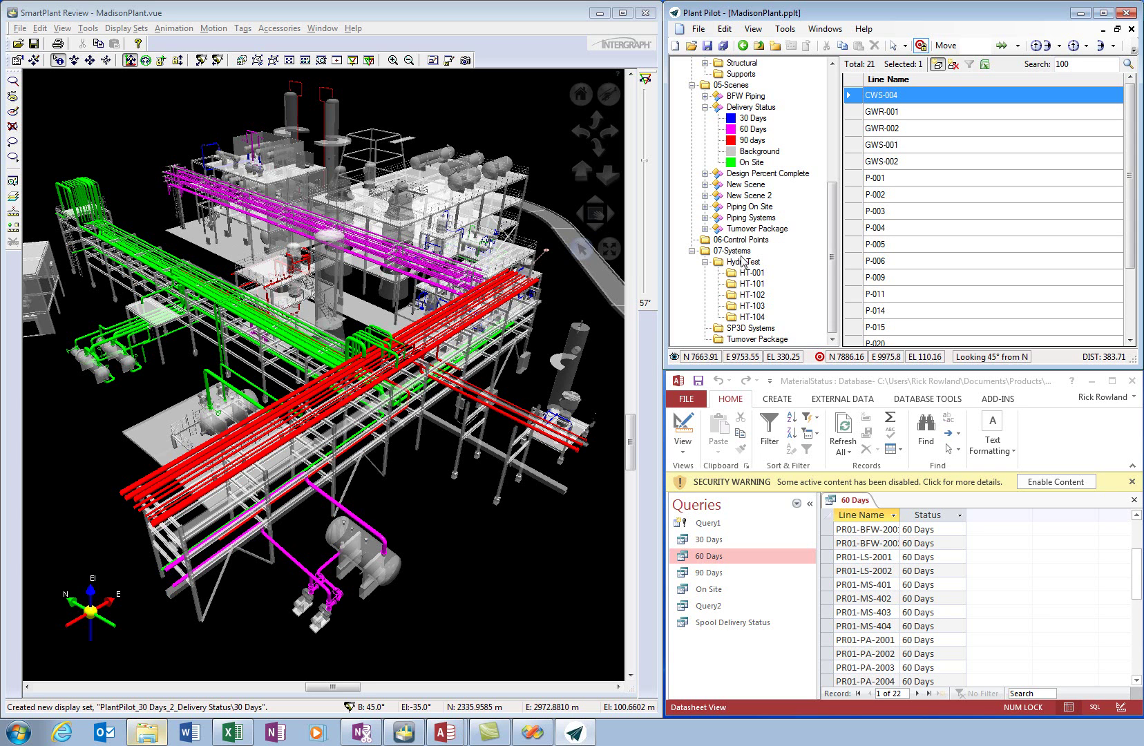
click(745, 265)
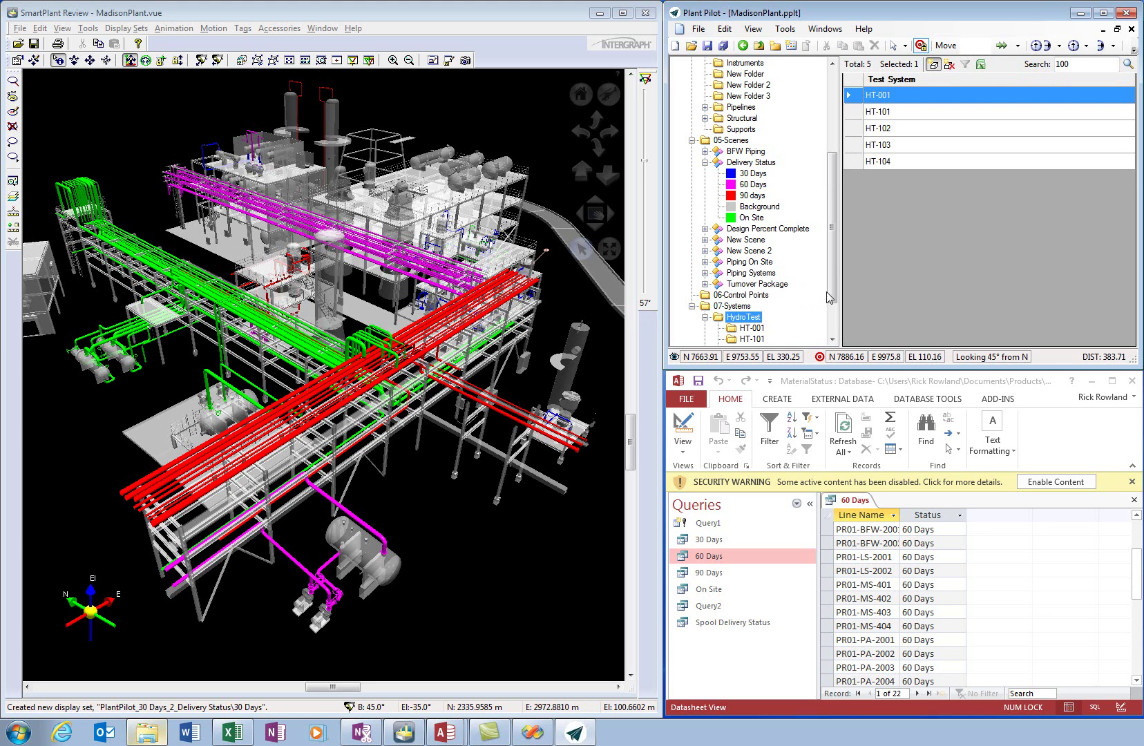
scroll(825, 297, down, 2)
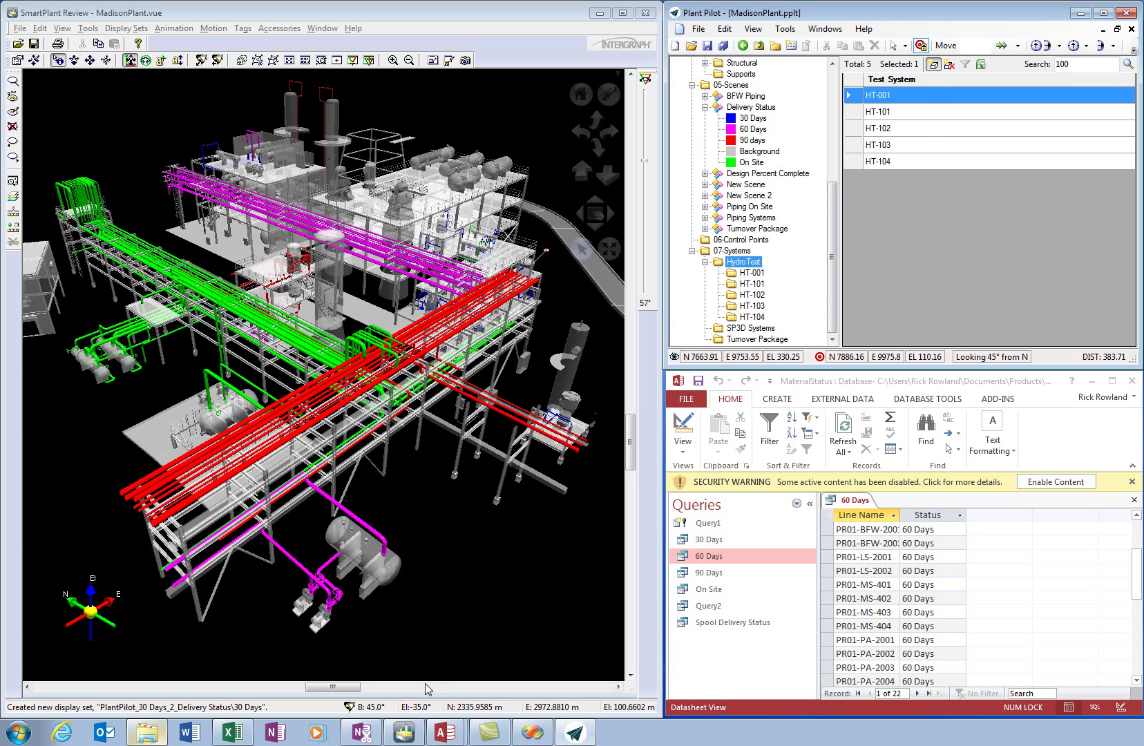
Bring up the Construction Data database in Access and review the HydroTest folder's database lookup properties without changing them.
click(443, 736)
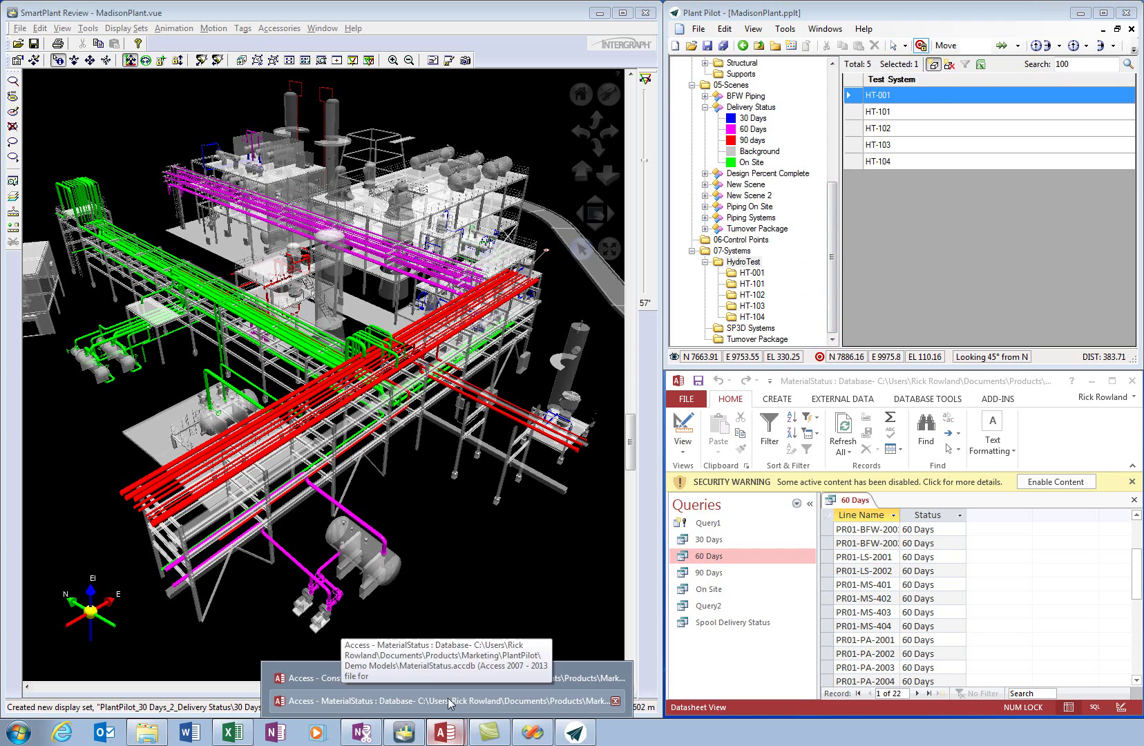
click(455, 679)
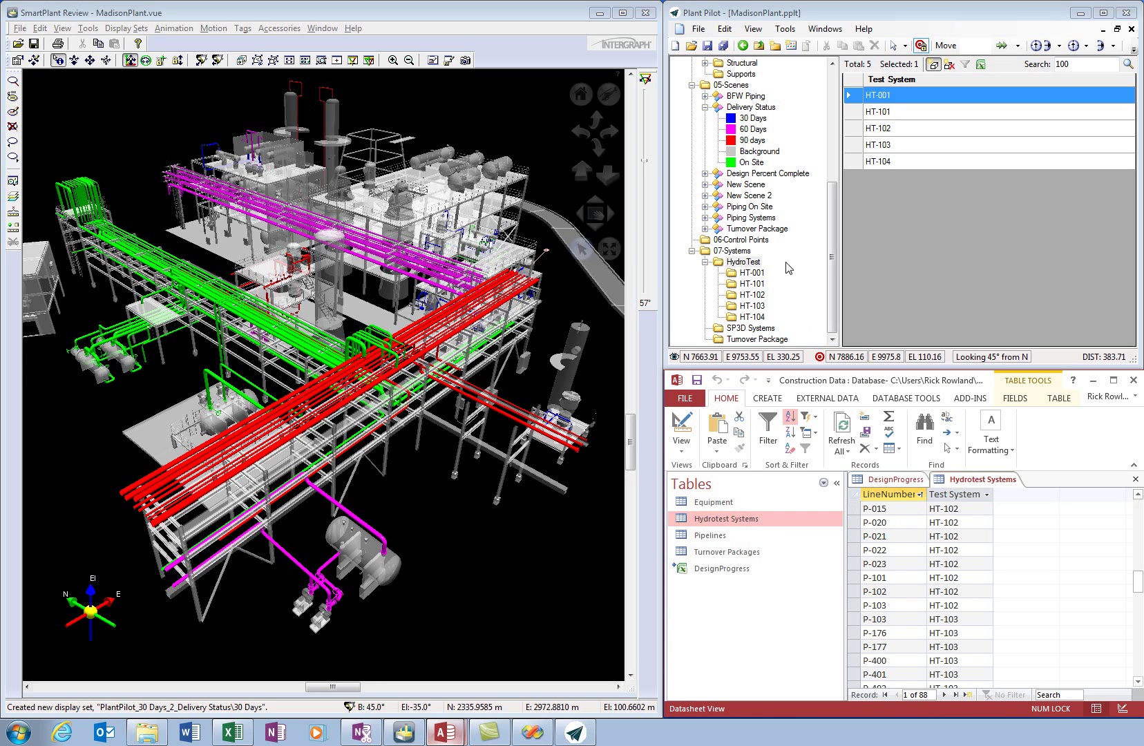
right_click(749, 262)
click(811, 493)
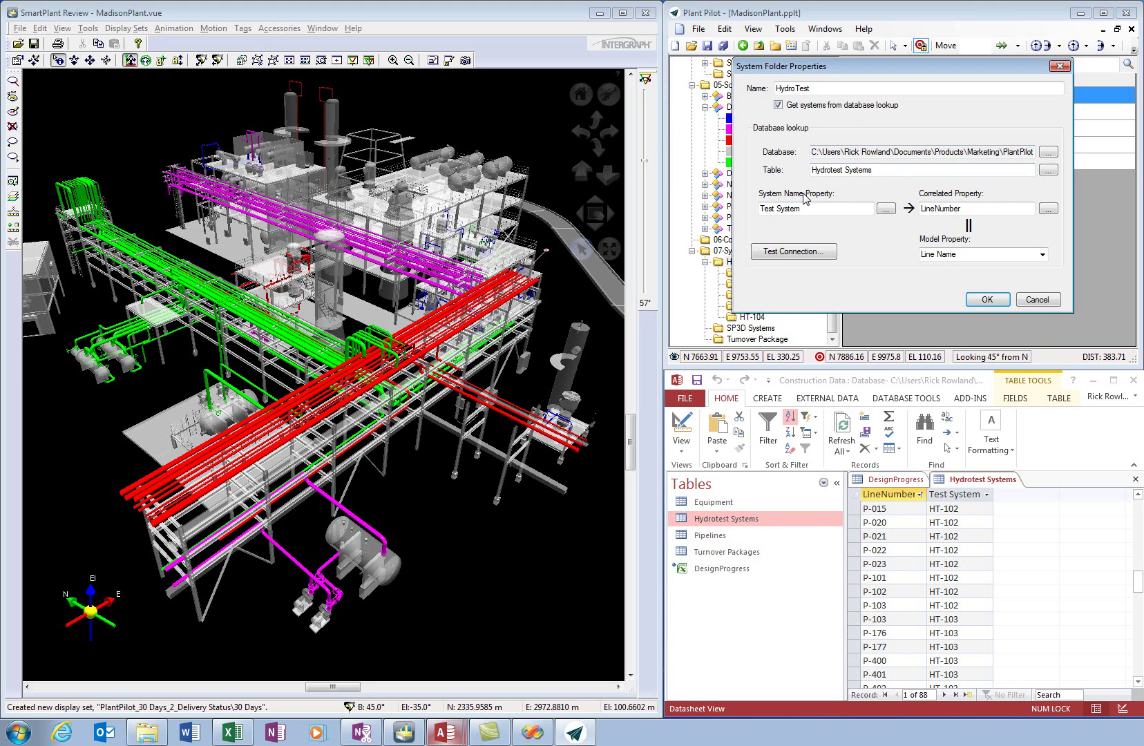
click(1038, 300)
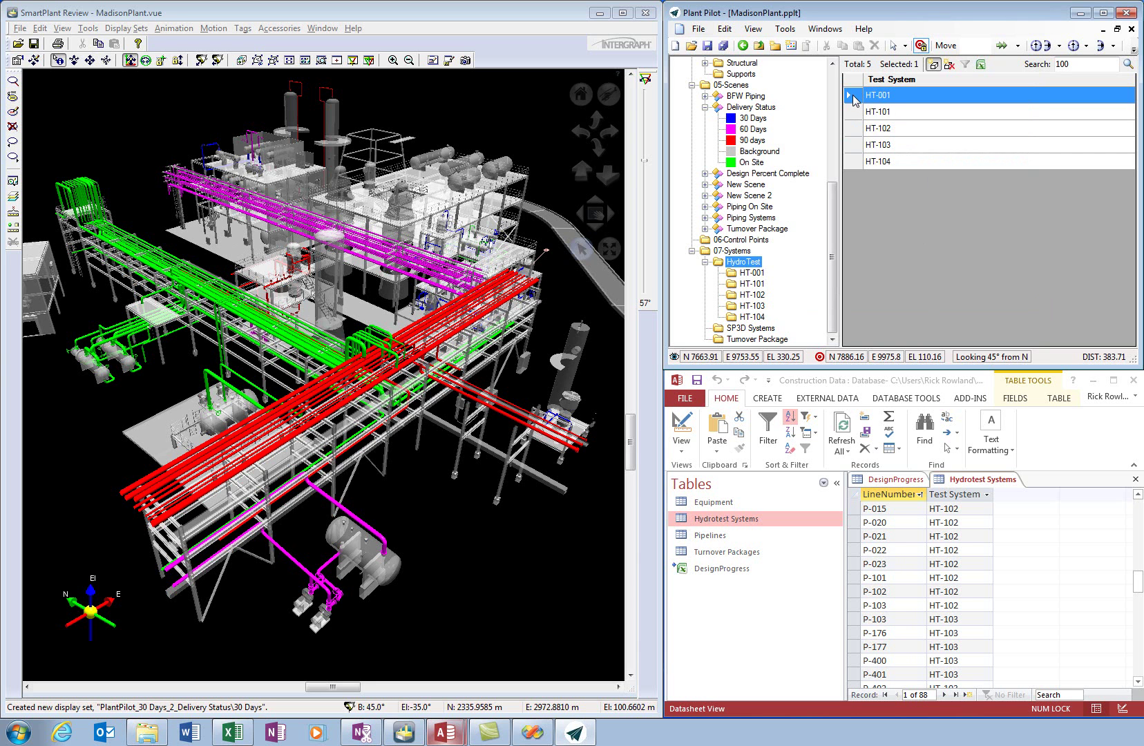
Restore the model's default colors and highlight test system HT-001 in the 3D model.
click(753, 28)
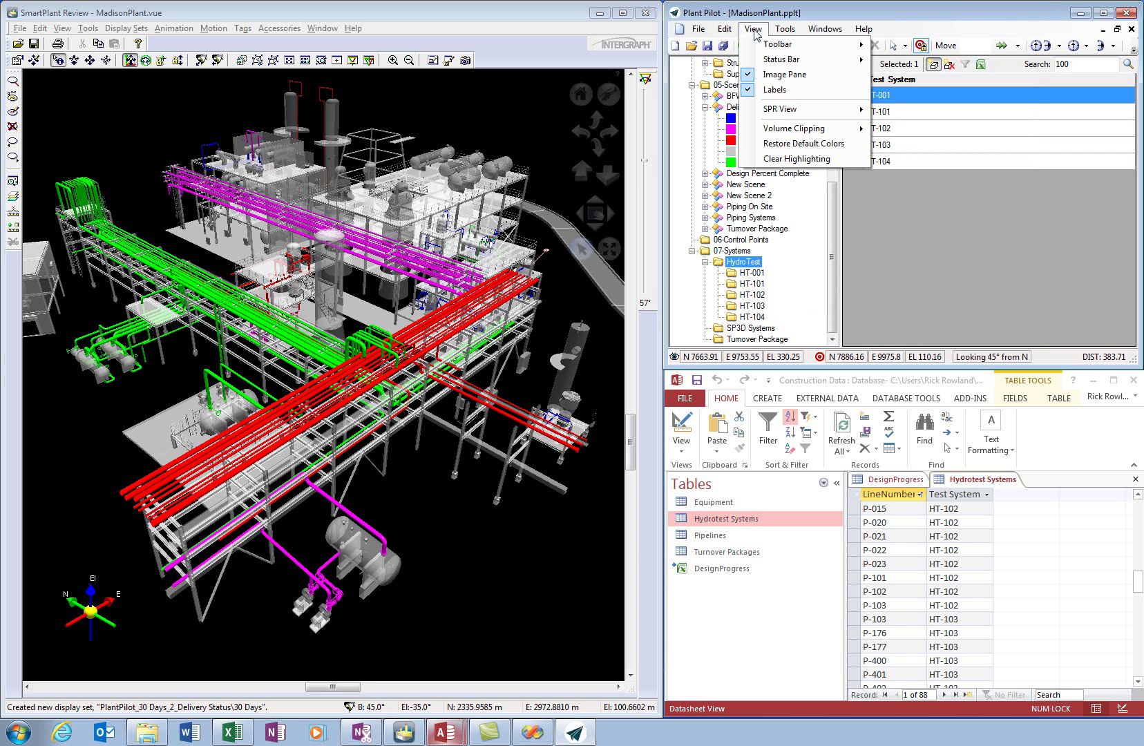
click(784, 144)
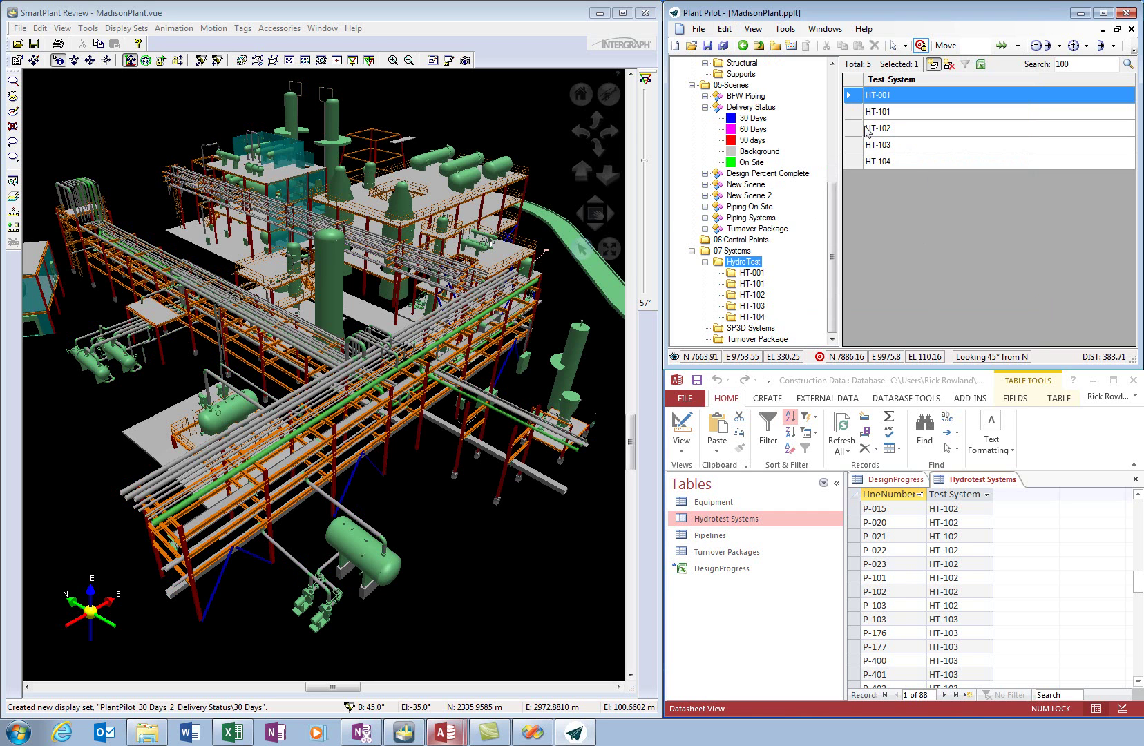
right_click(856, 97)
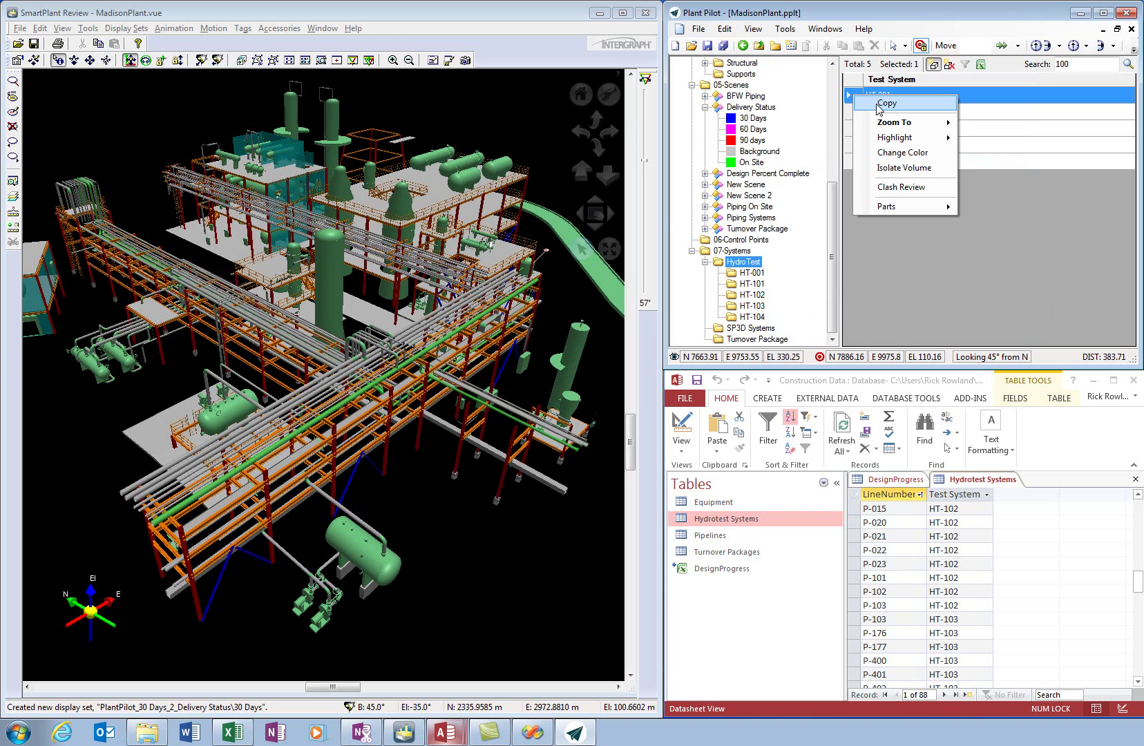
mouse_move(902, 139)
click(986, 139)
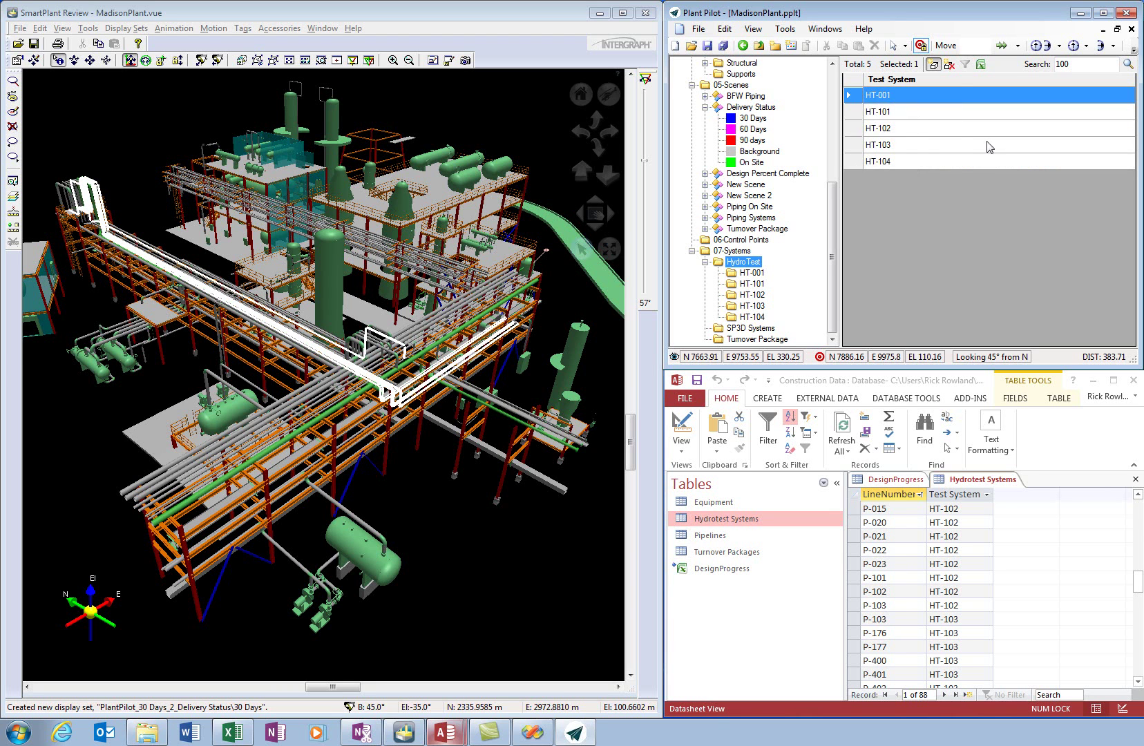
Highlight test system HT-102 in the 3D model in place of the current highlighting.
click(856, 129)
right_click(857, 135)
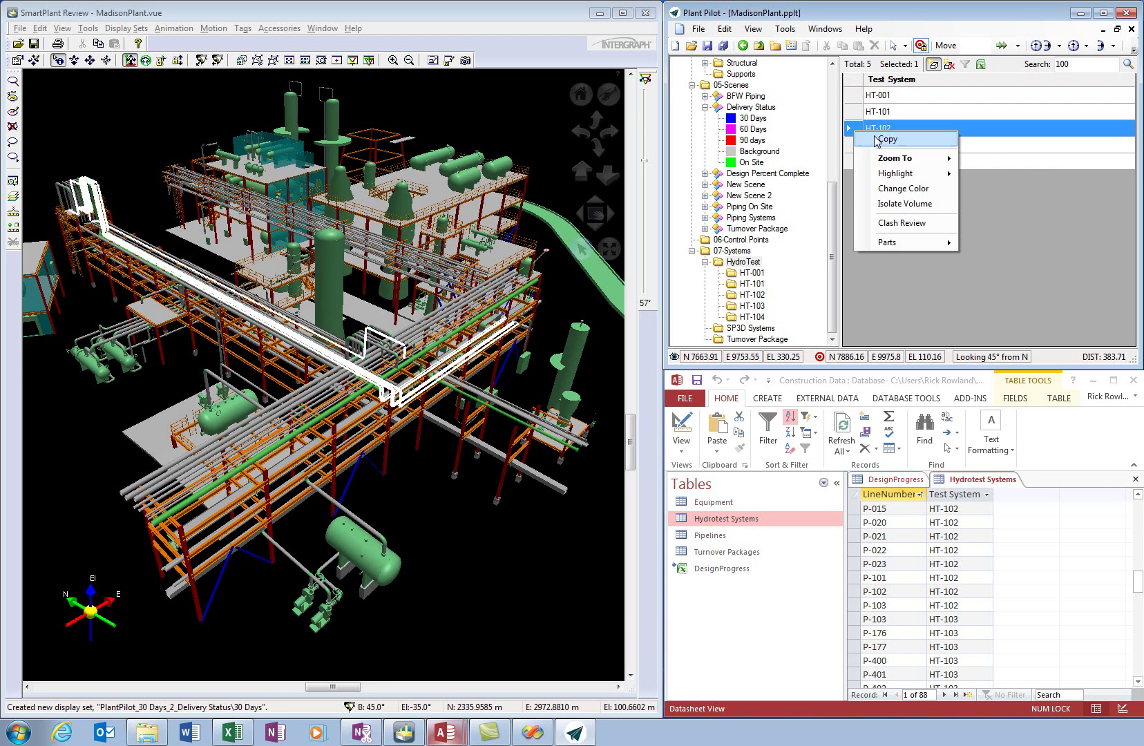
mouse_move(908, 178)
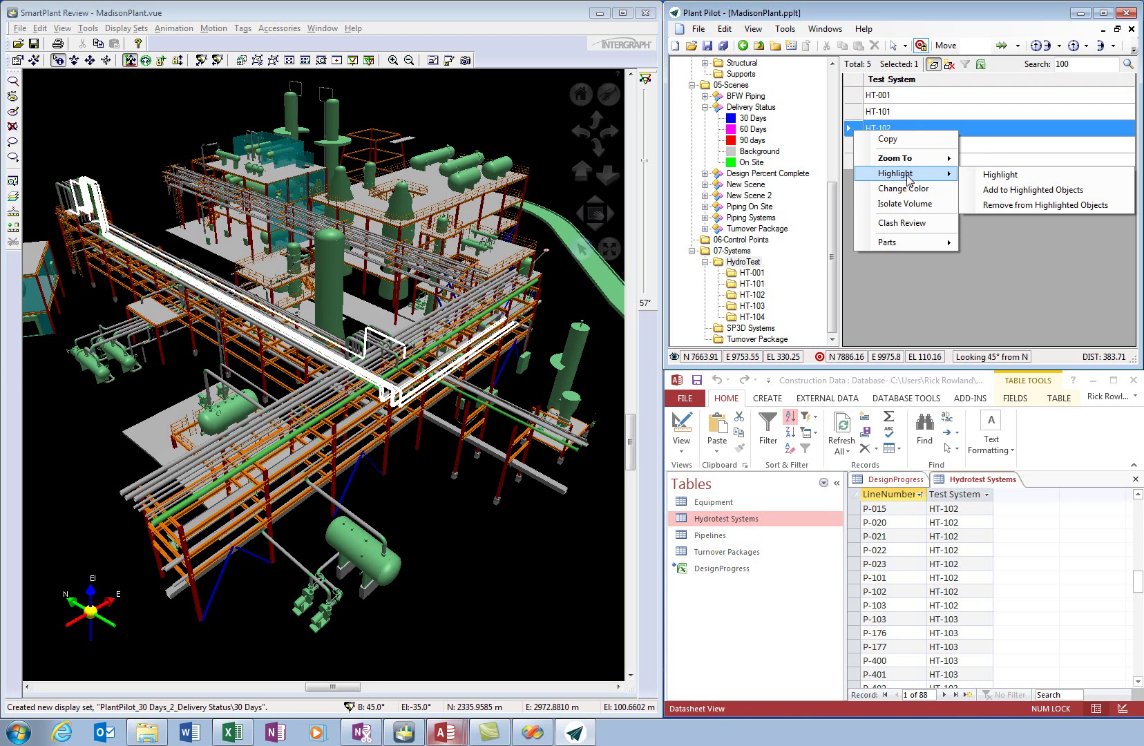
click(1001, 175)
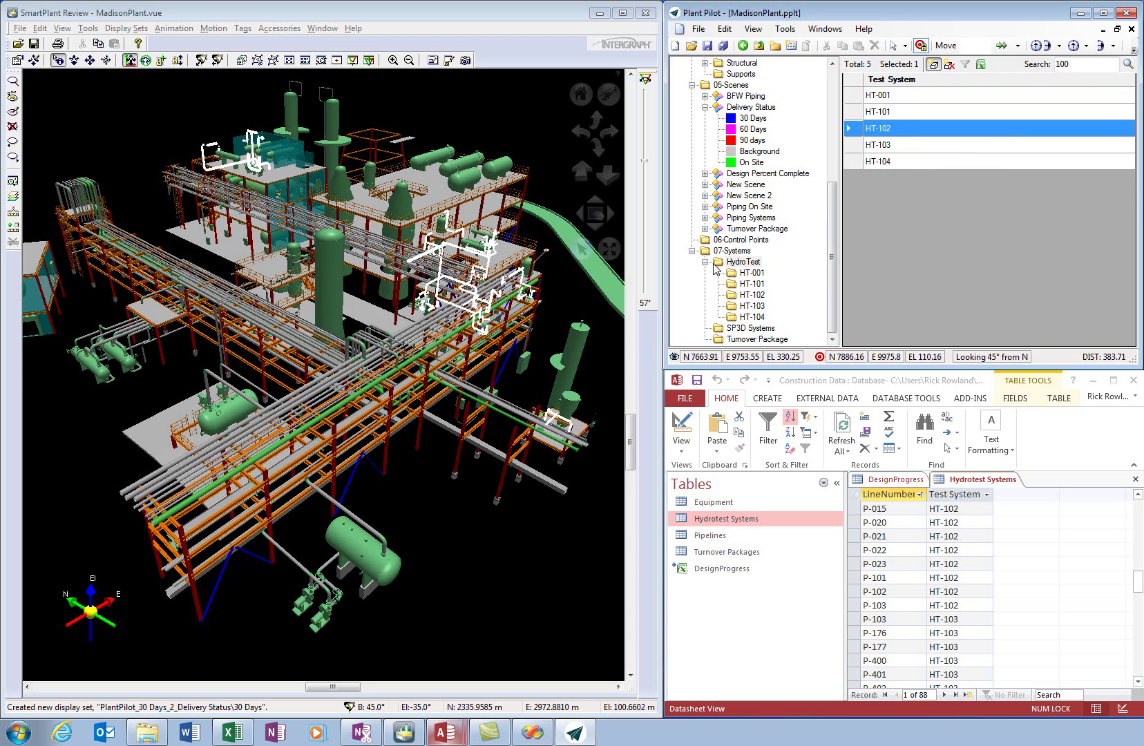
View the line names in the HT-101 and HT-102 folders under HydroTest.
click(734, 286)
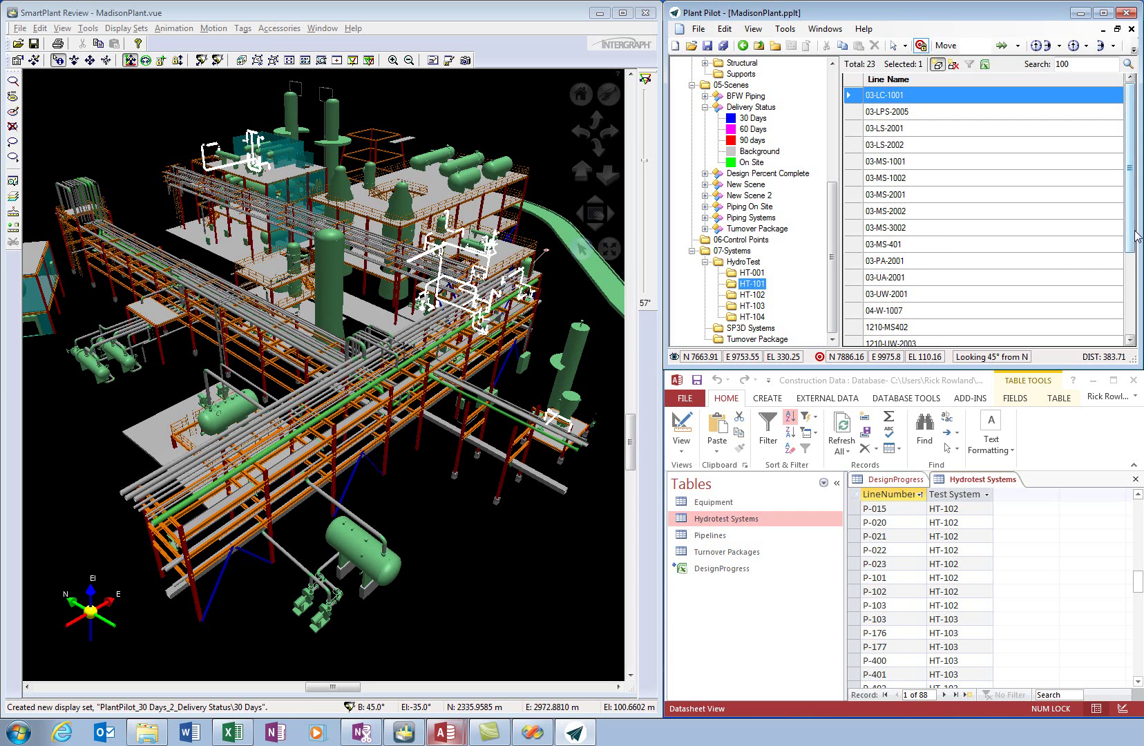
scroll(1132, 234, down, 3)
click(878, 329)
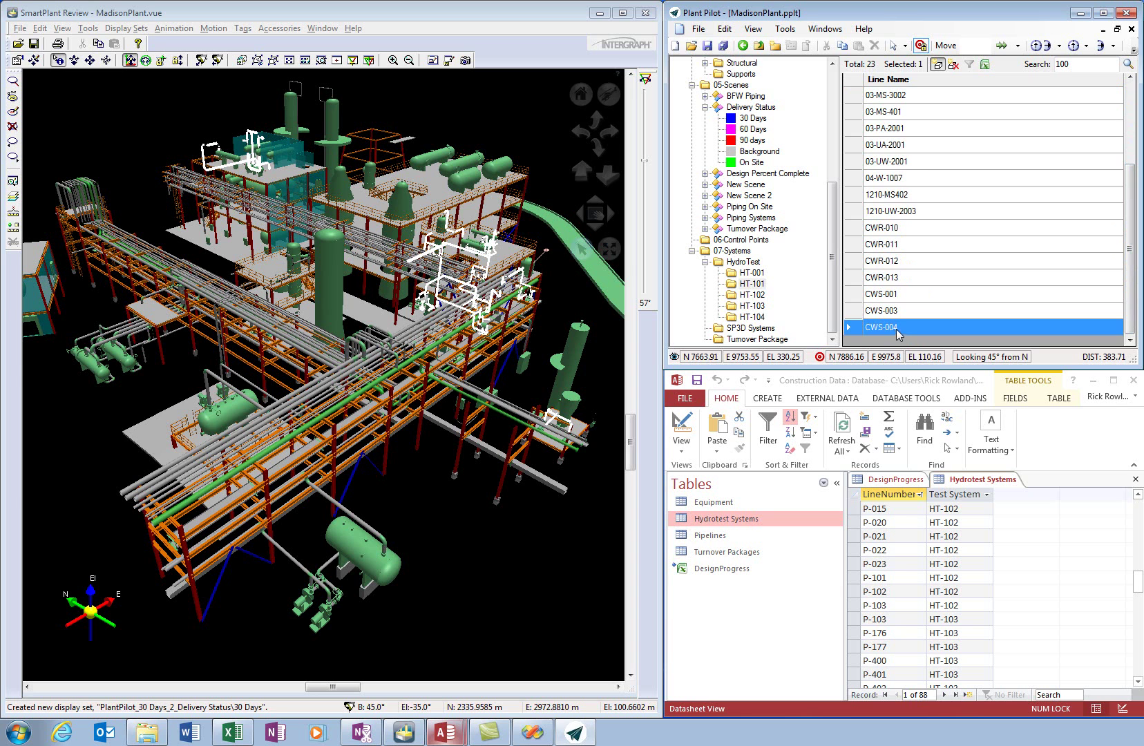
click(740, 296)
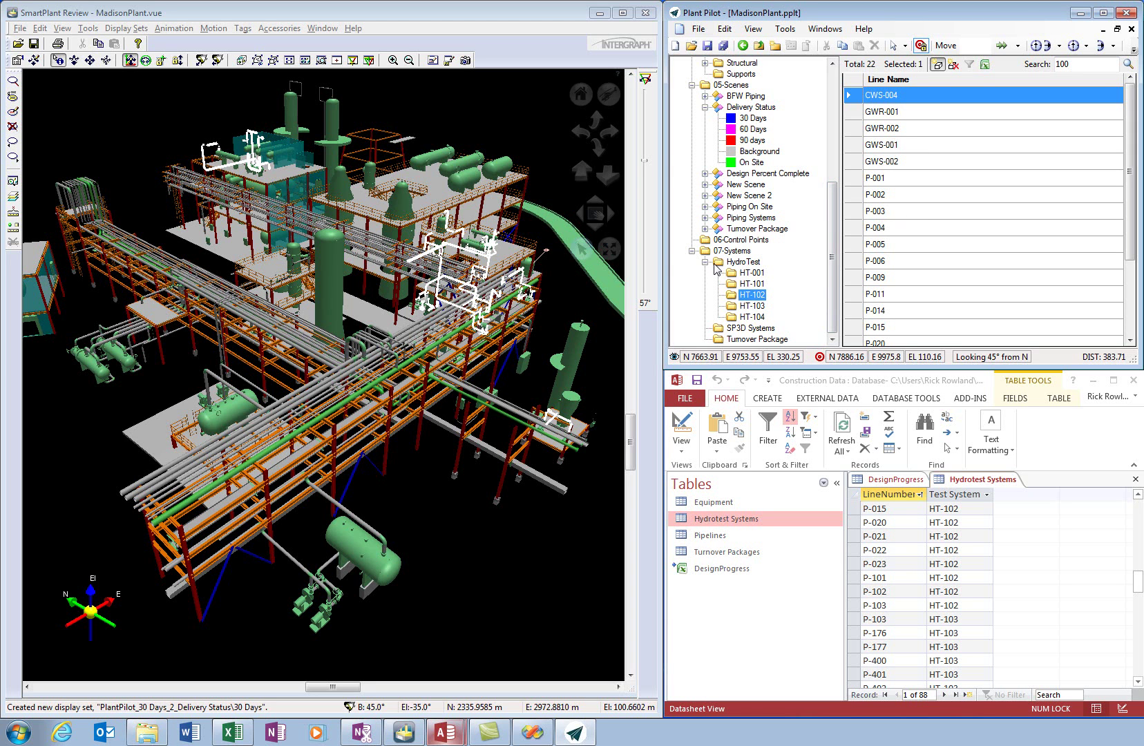
scroll(801, 248, up, 6)
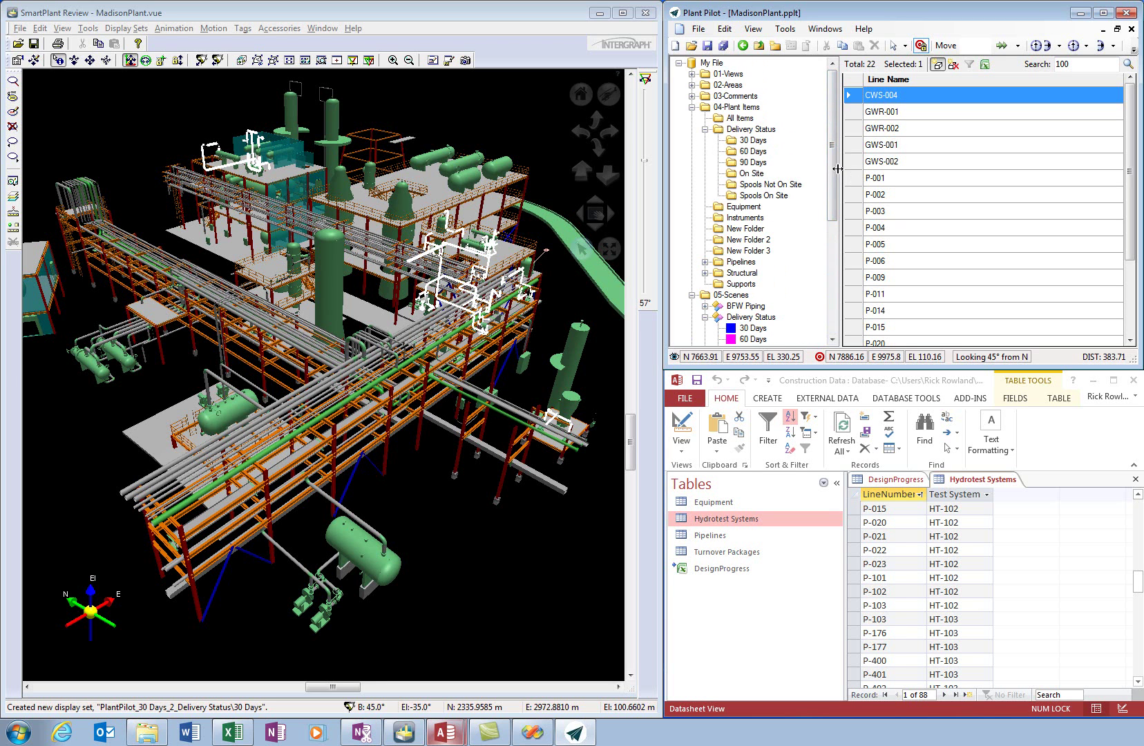
drag(835, 177, 834, 288)
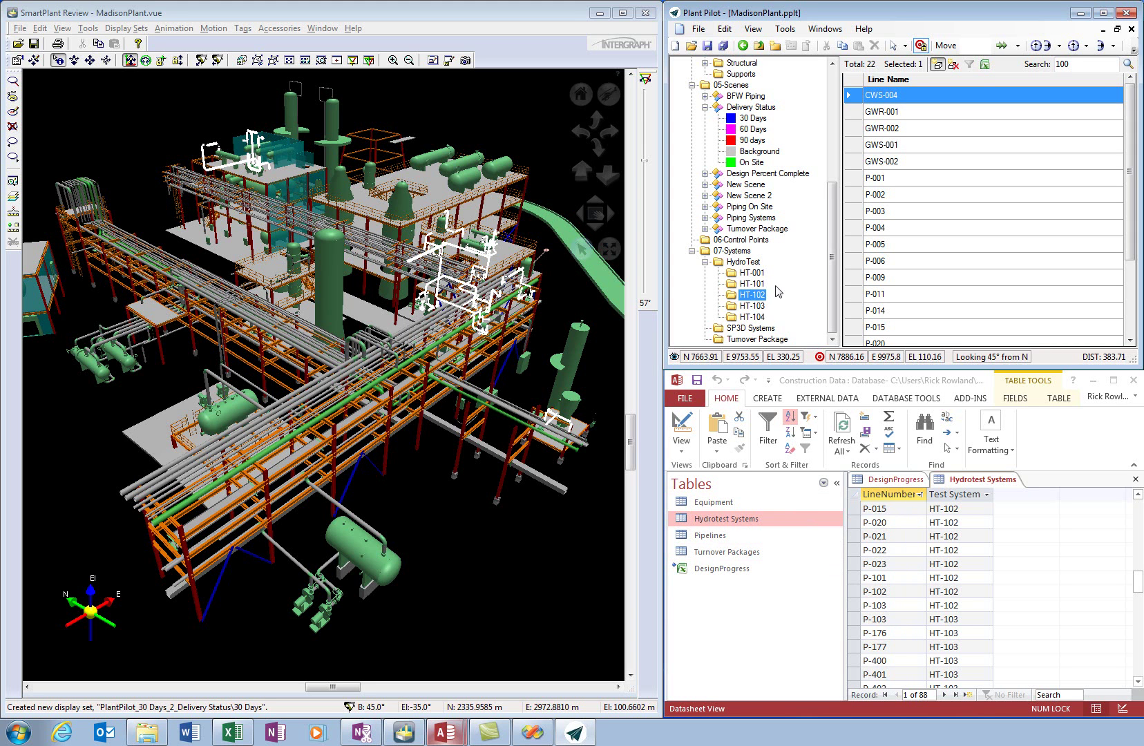
Zoom the 3D model to fit line P-005 from the HT-102 test system.
click(852, 244)
right_click(854, 246)
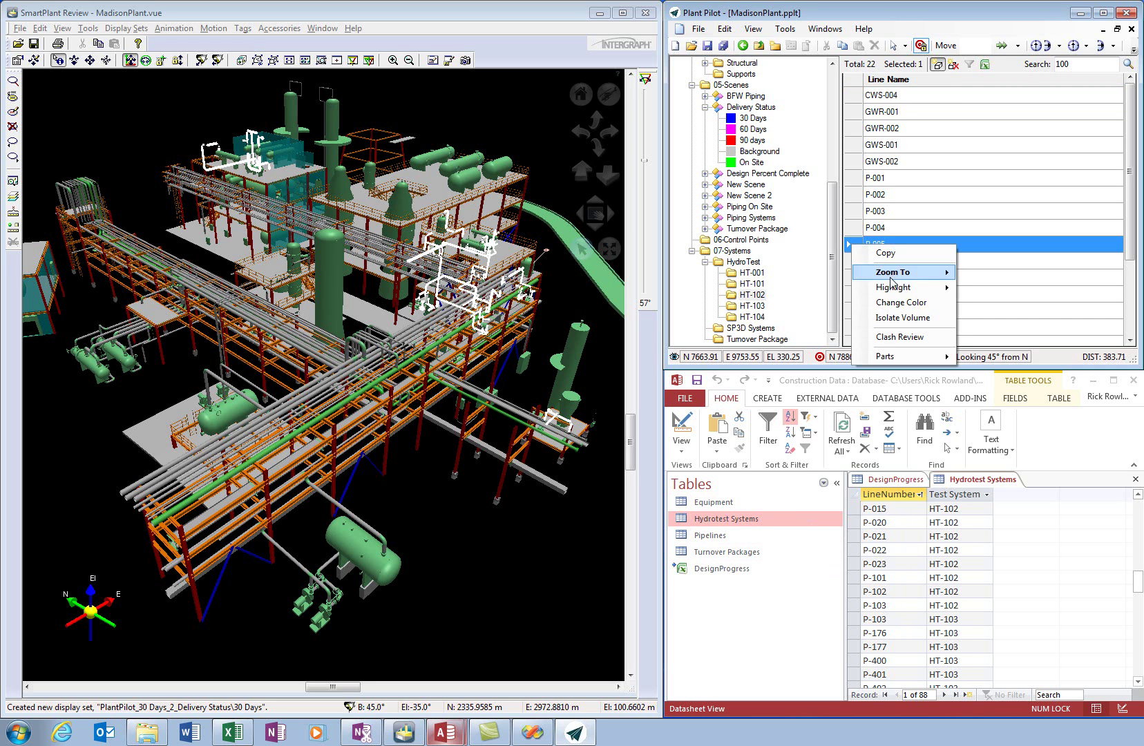
mouse_move(902, 273)
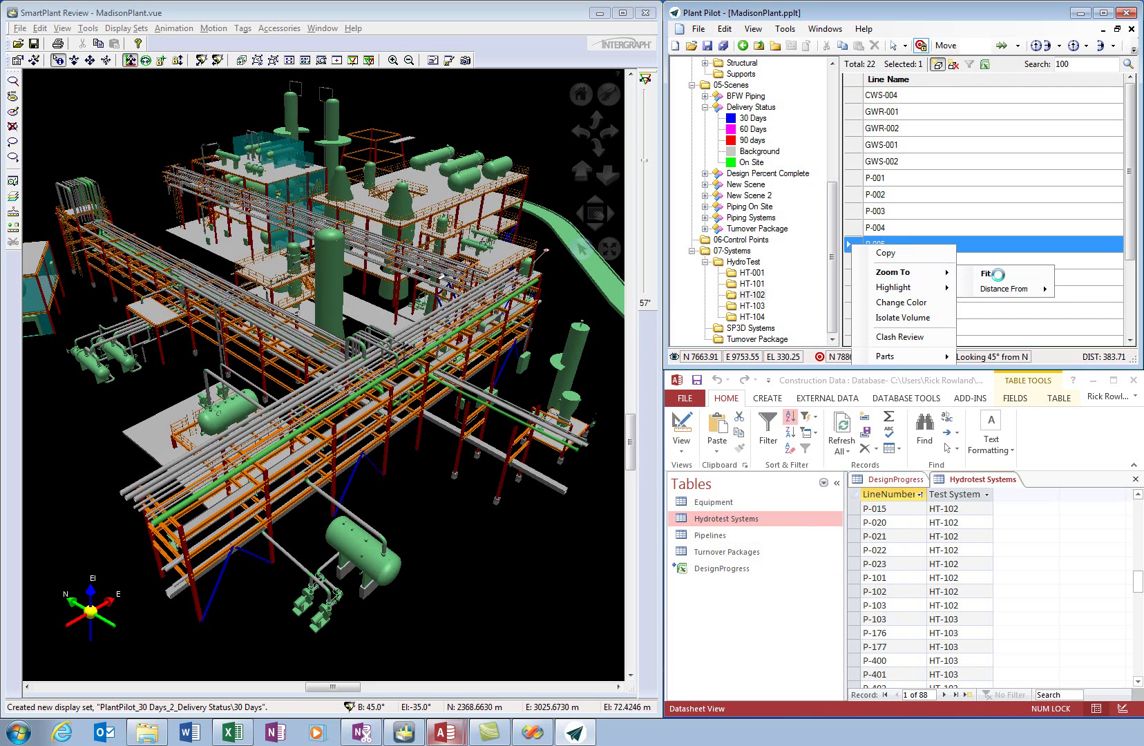
click(981, 274)
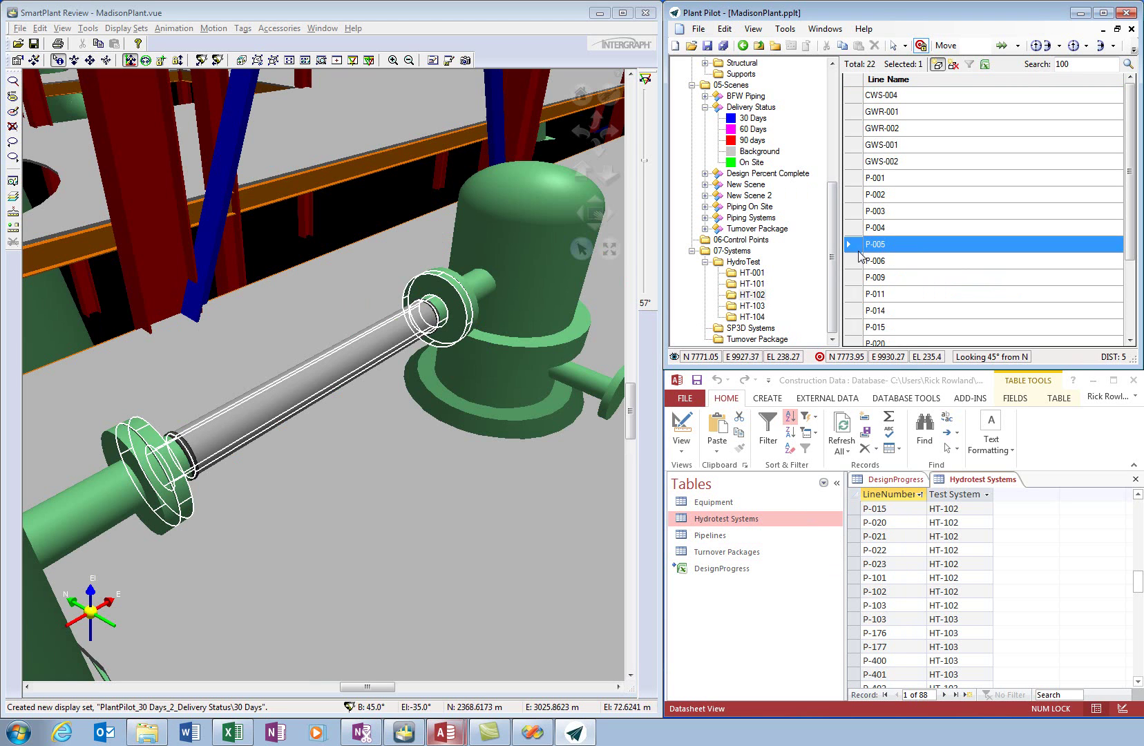
Export all rows of the HT-102 line list to Excel and close the workbook without saving.
click(987, 67)
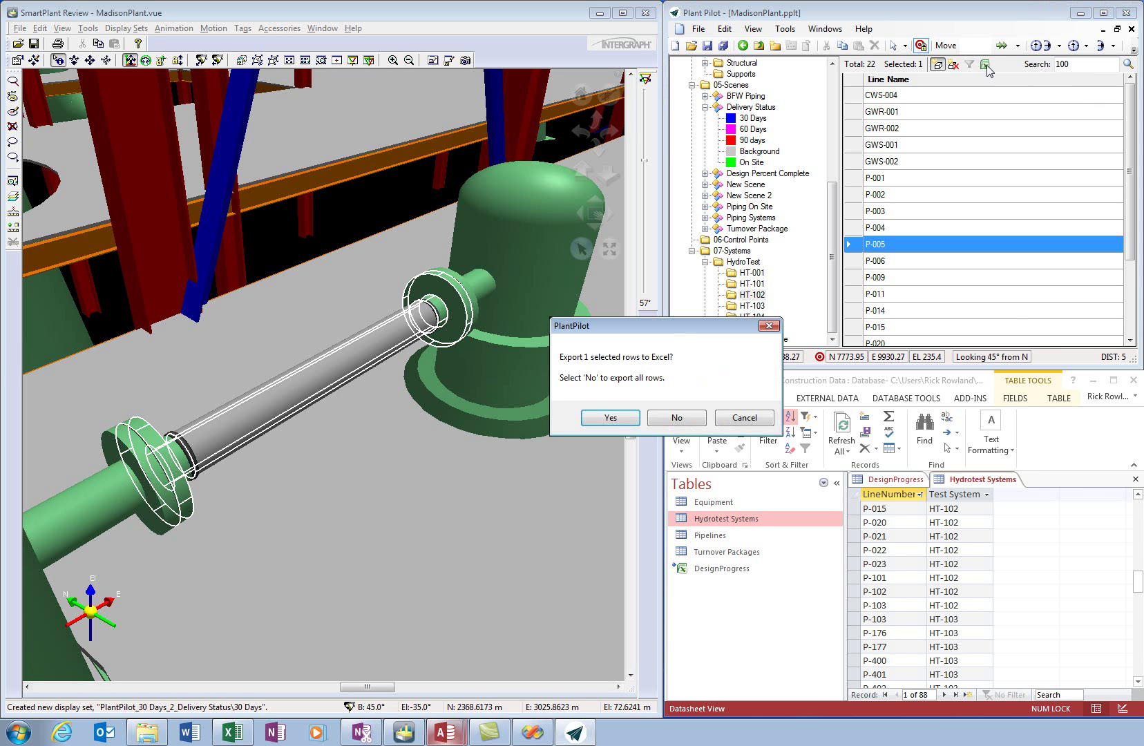
click(689, 418)
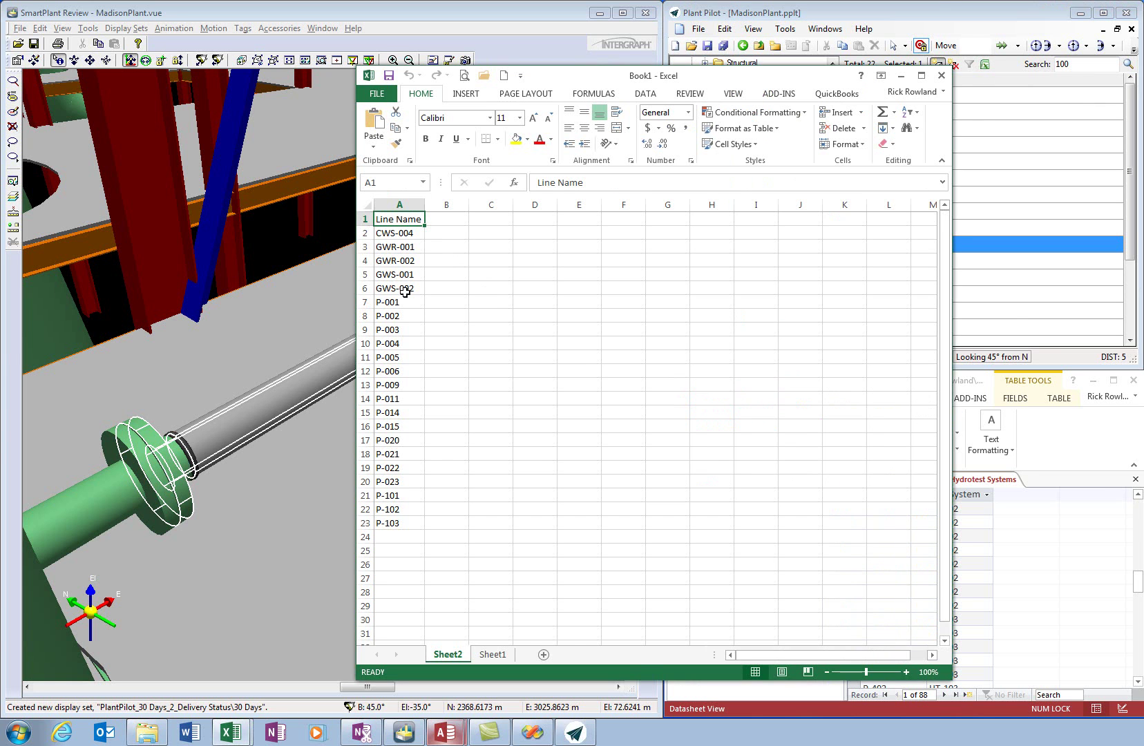
click(942, 81)
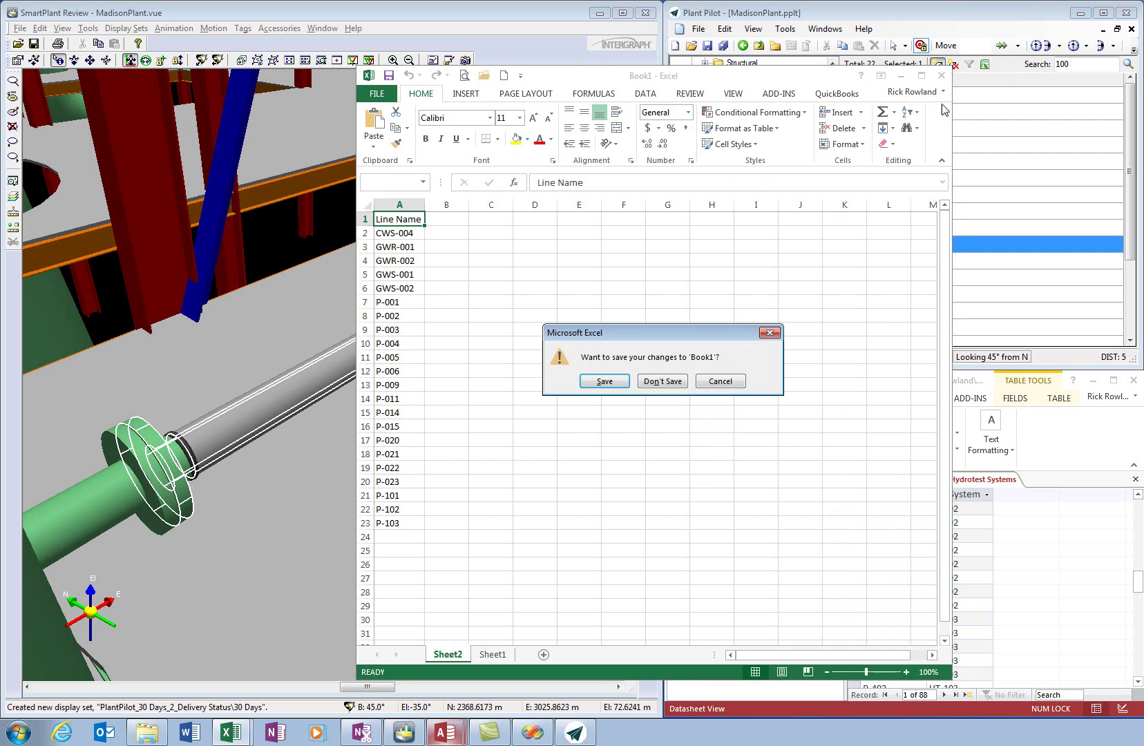
click(655, 382)
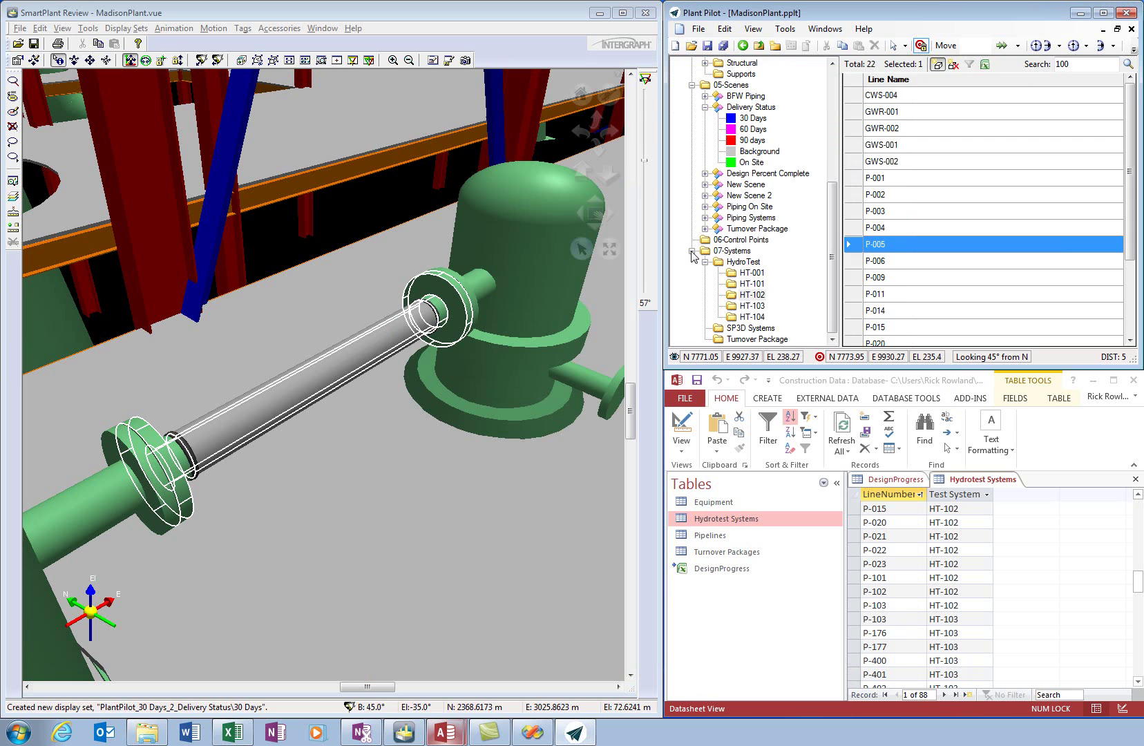
Collapse the 07-Systems folder and switch to the DesignPercentComplete.xlsx workbook in Excel.
click(692, 252)
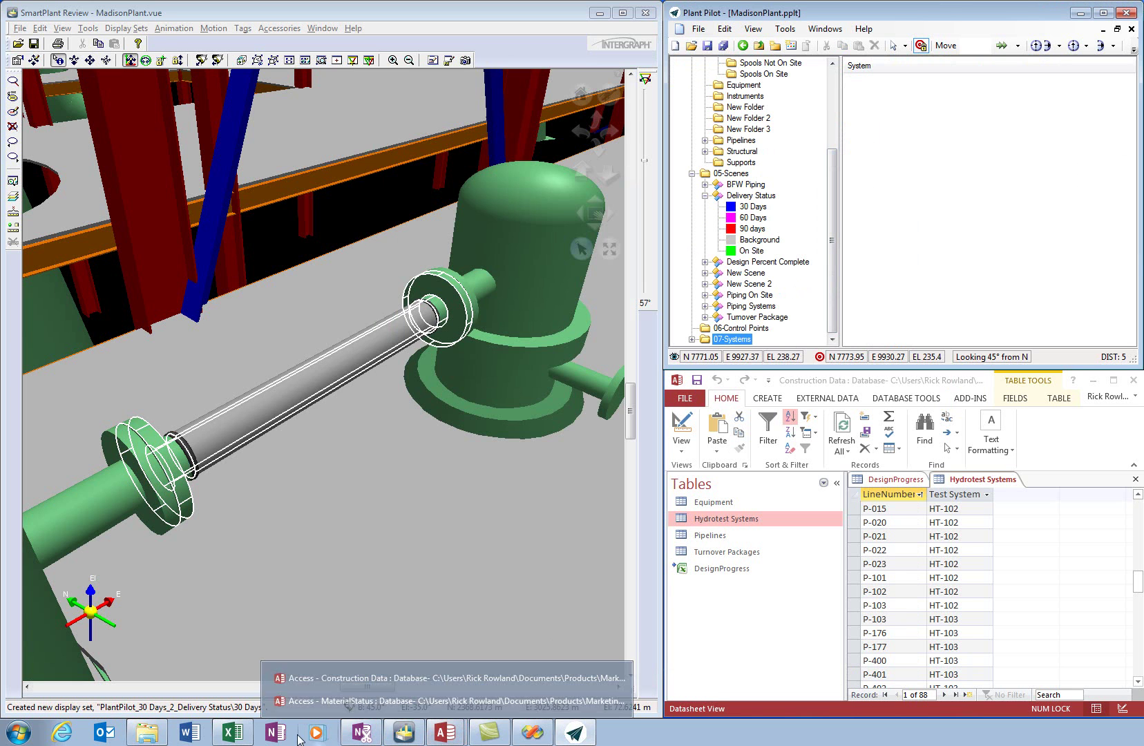
click(239, 738)
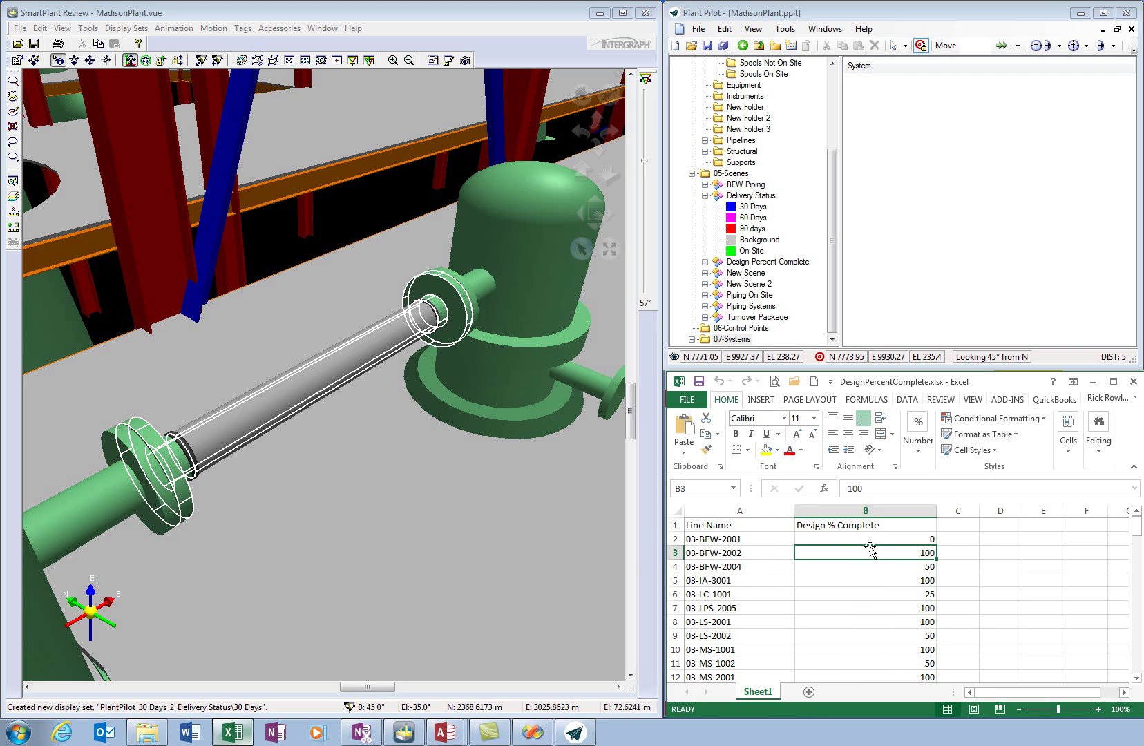
Switch to the Construction Data database in Access and open its linked DesignProgress table.
click(1092, 384)
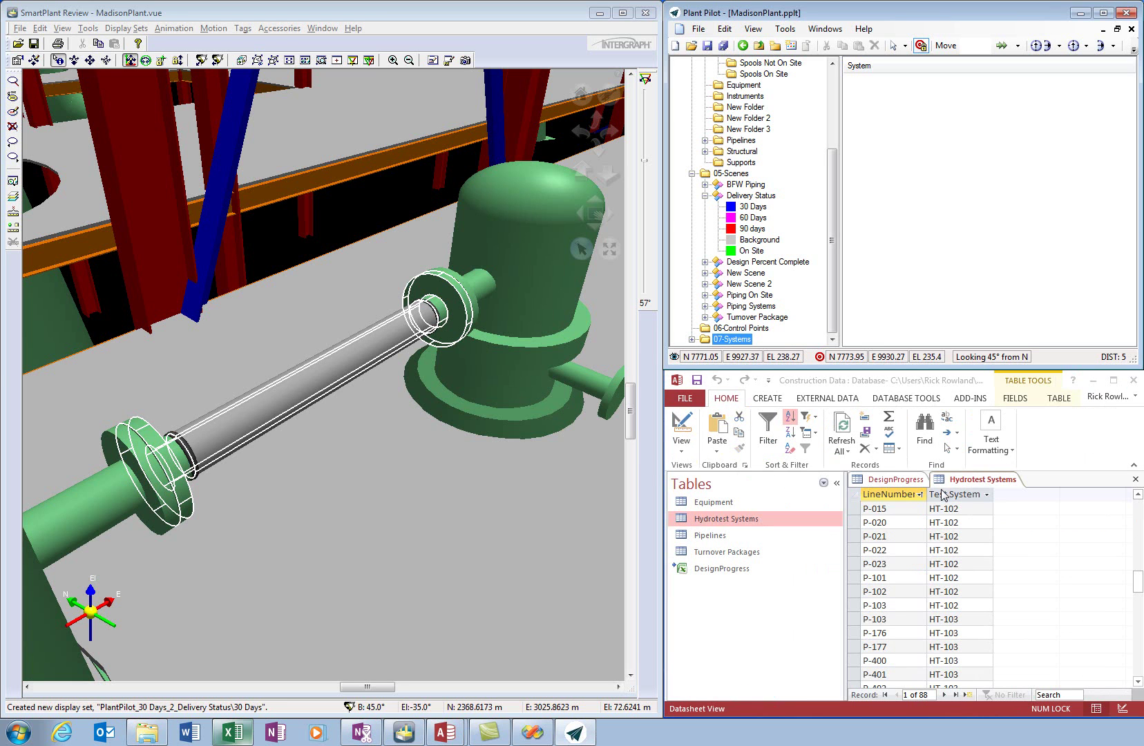
click(1093, 381)
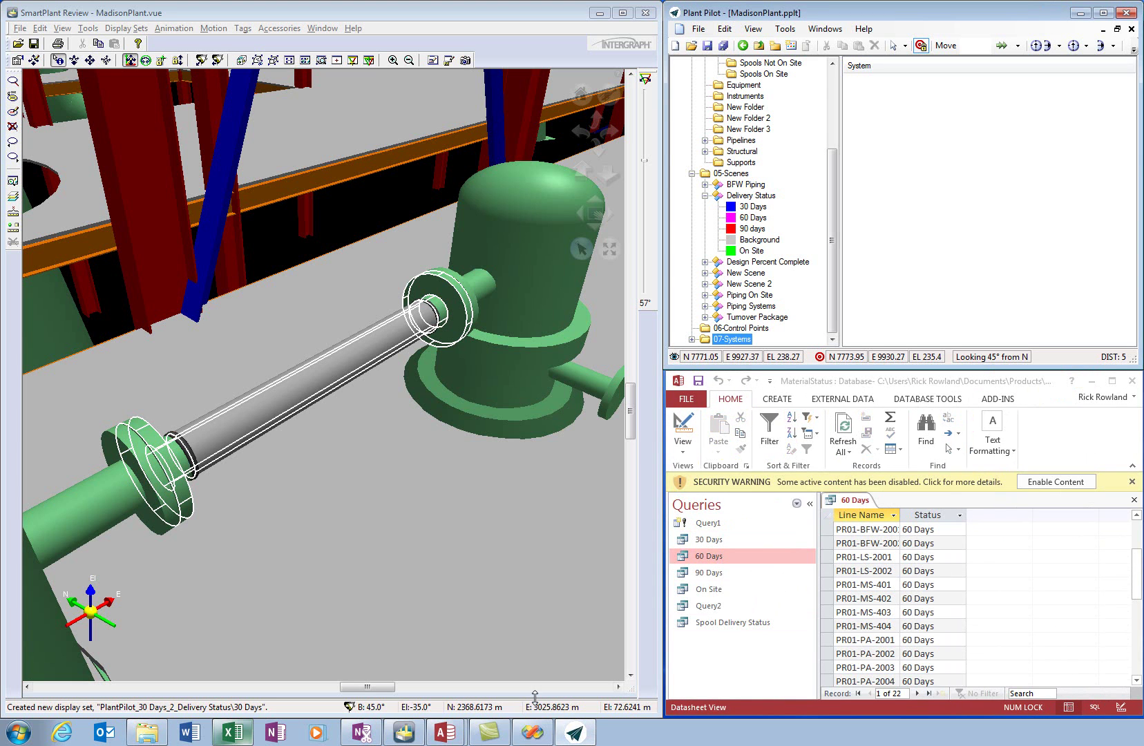
click(438, 738)
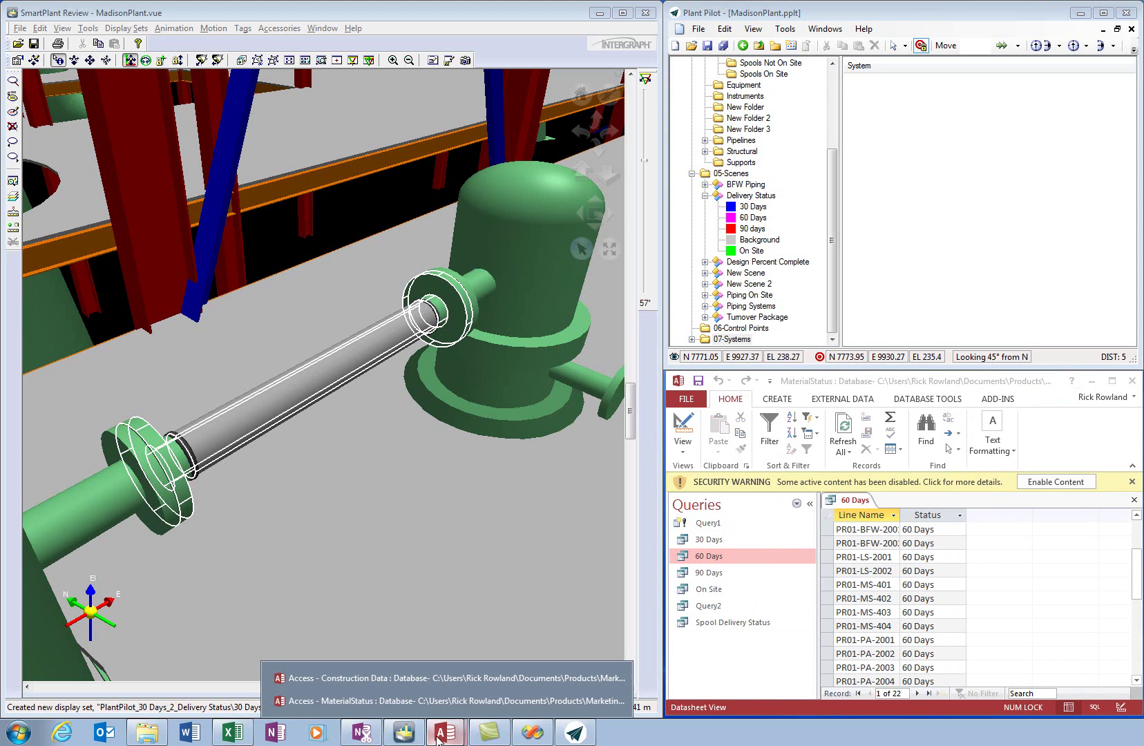
click(594, 677)
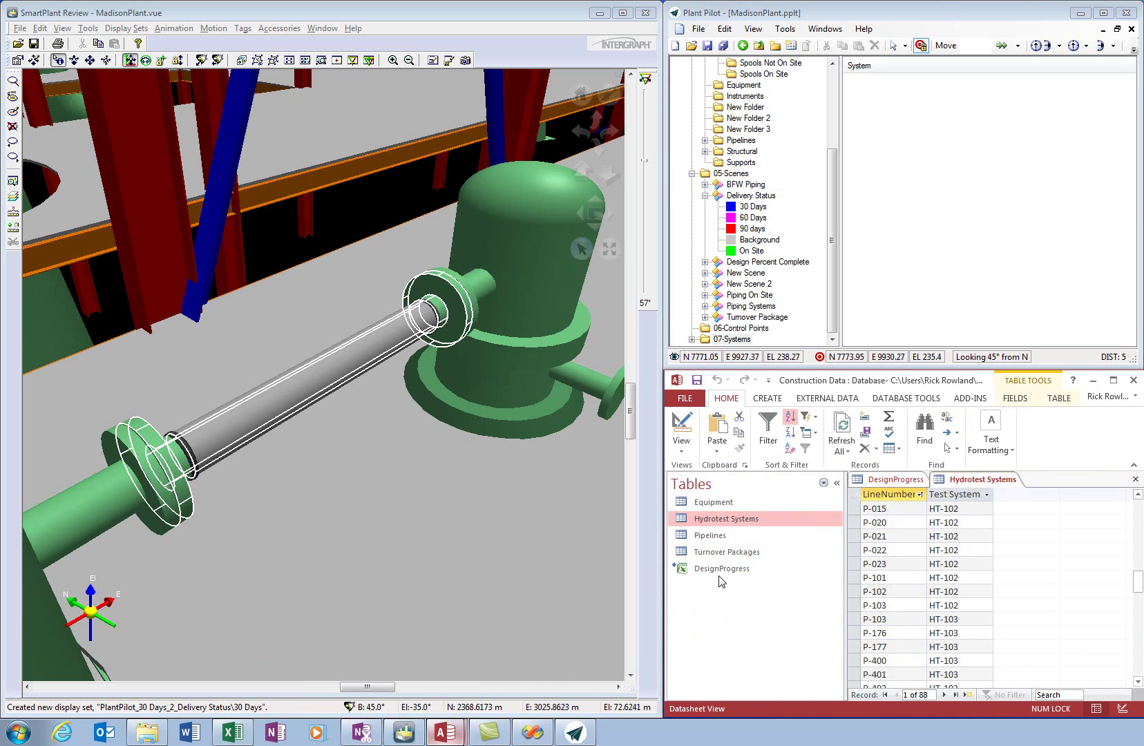
click(720, 570)
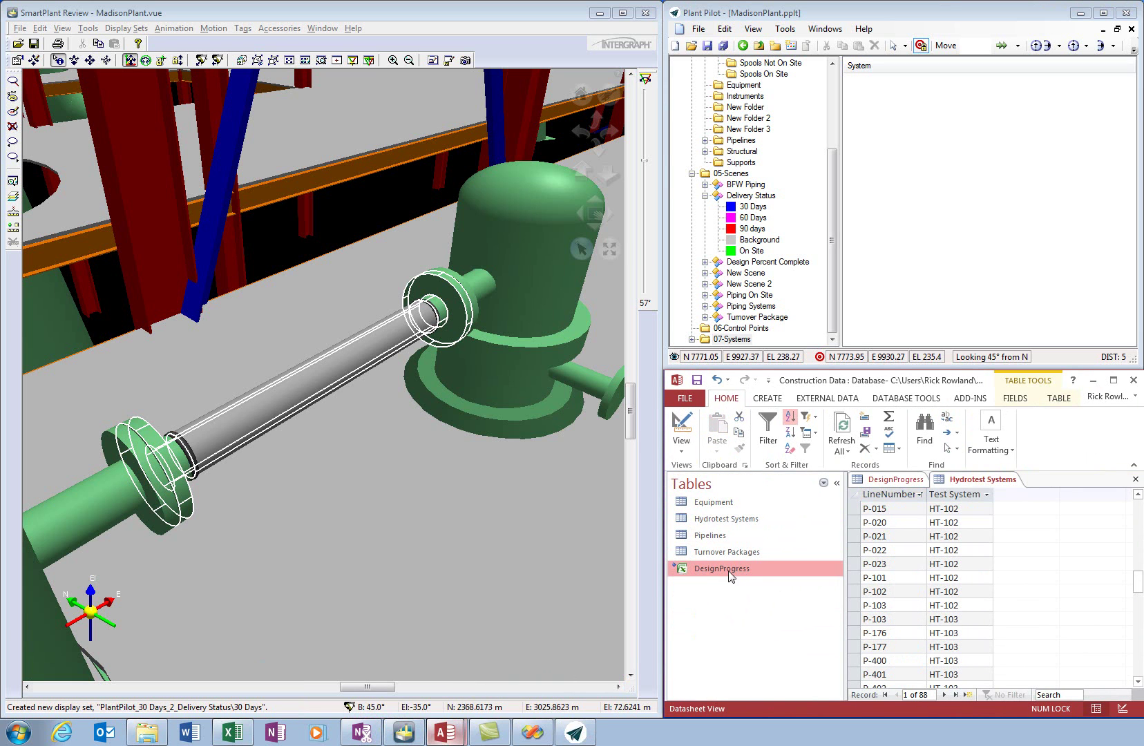
double_click(717, 569)
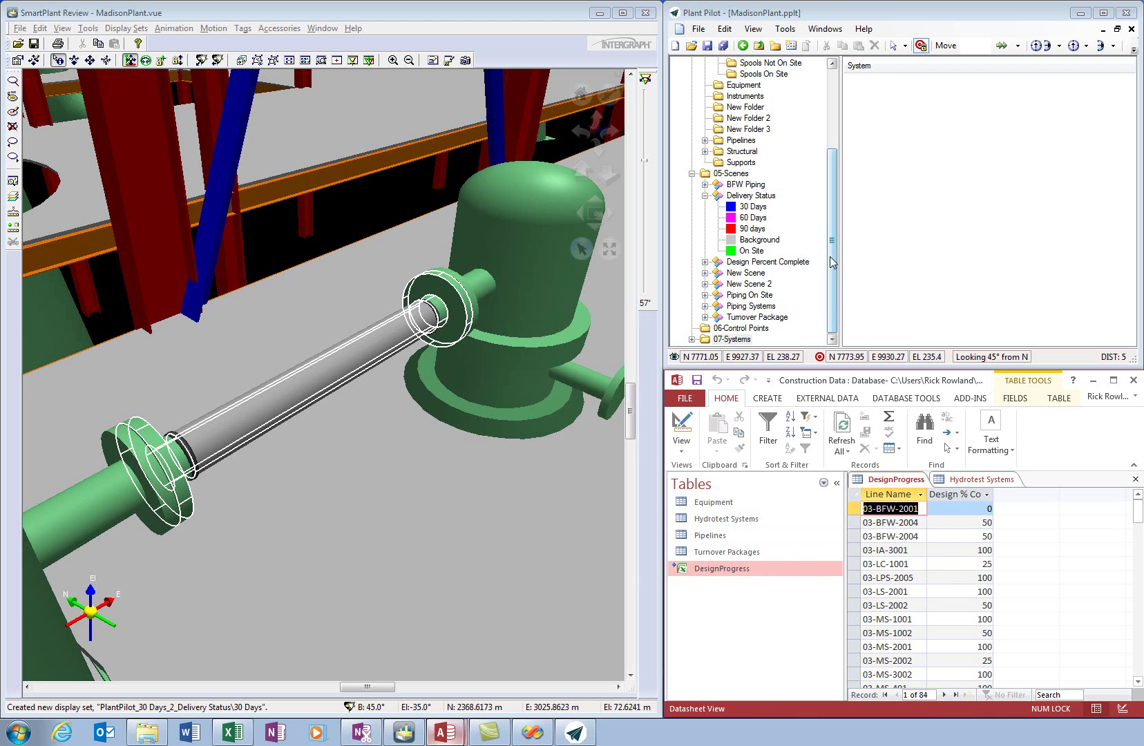
Review the Delivery Status and DesignPercentComplete extended properties in the Plant Pilot options, then close them without changes.
drag(833, 261, 833, 181)
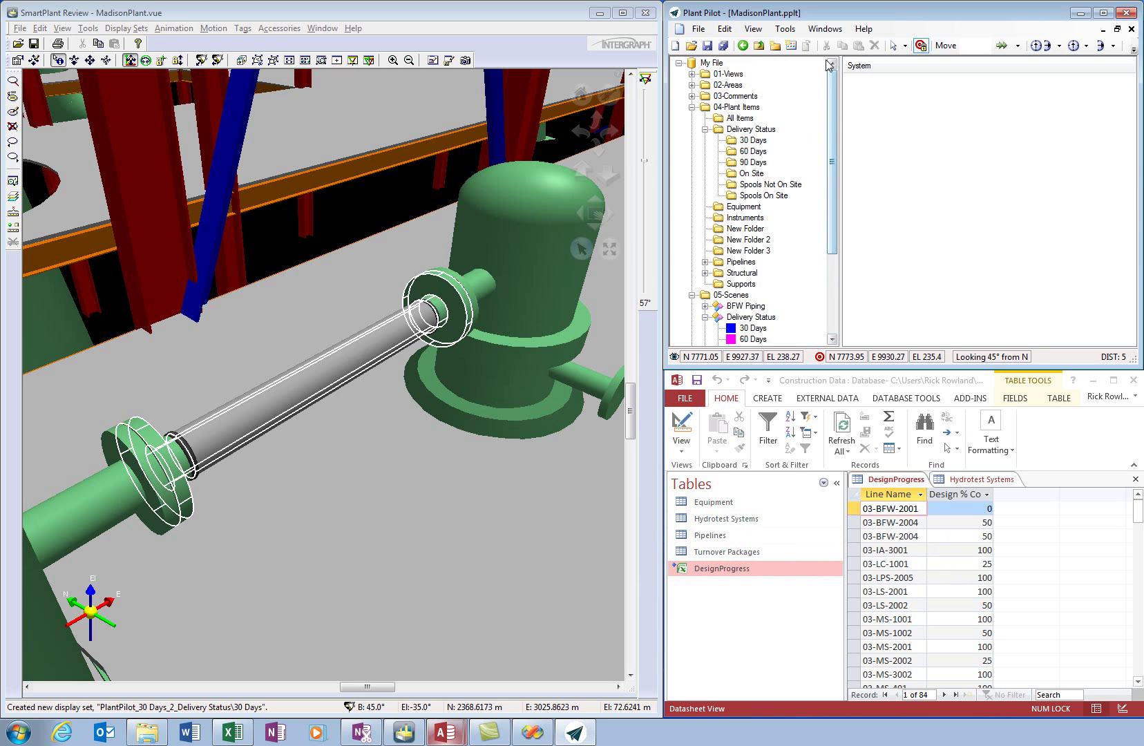
click(785, 29)
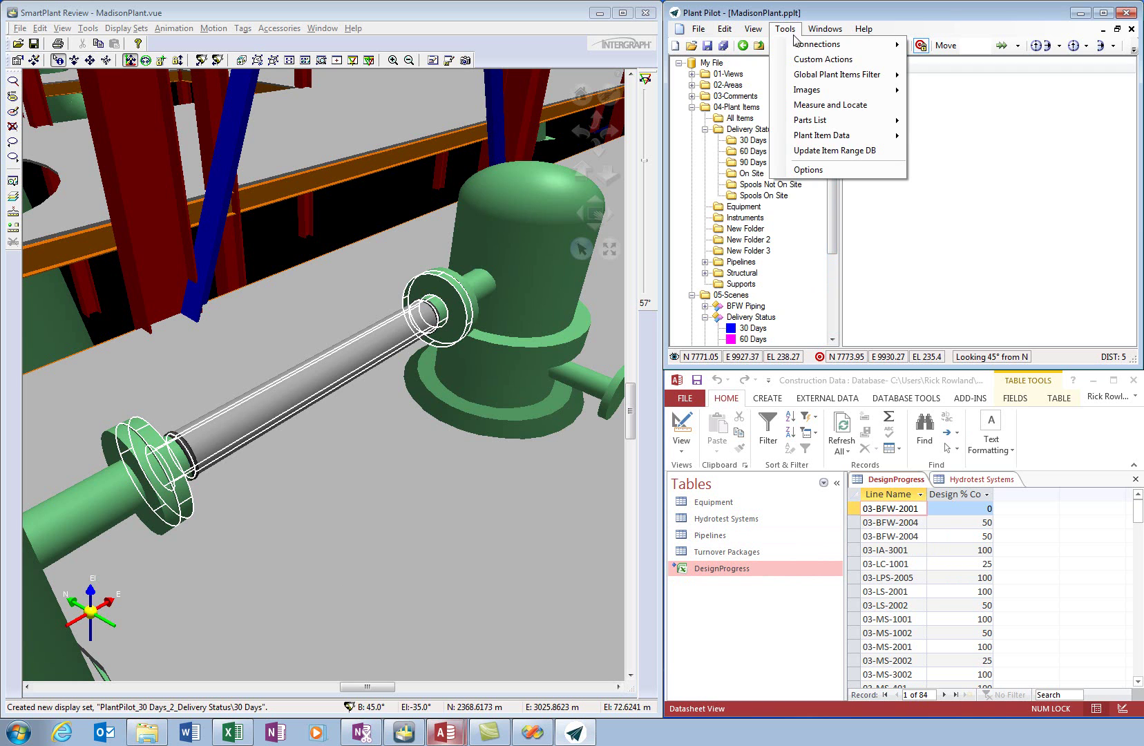
mouse_move(813, 133)
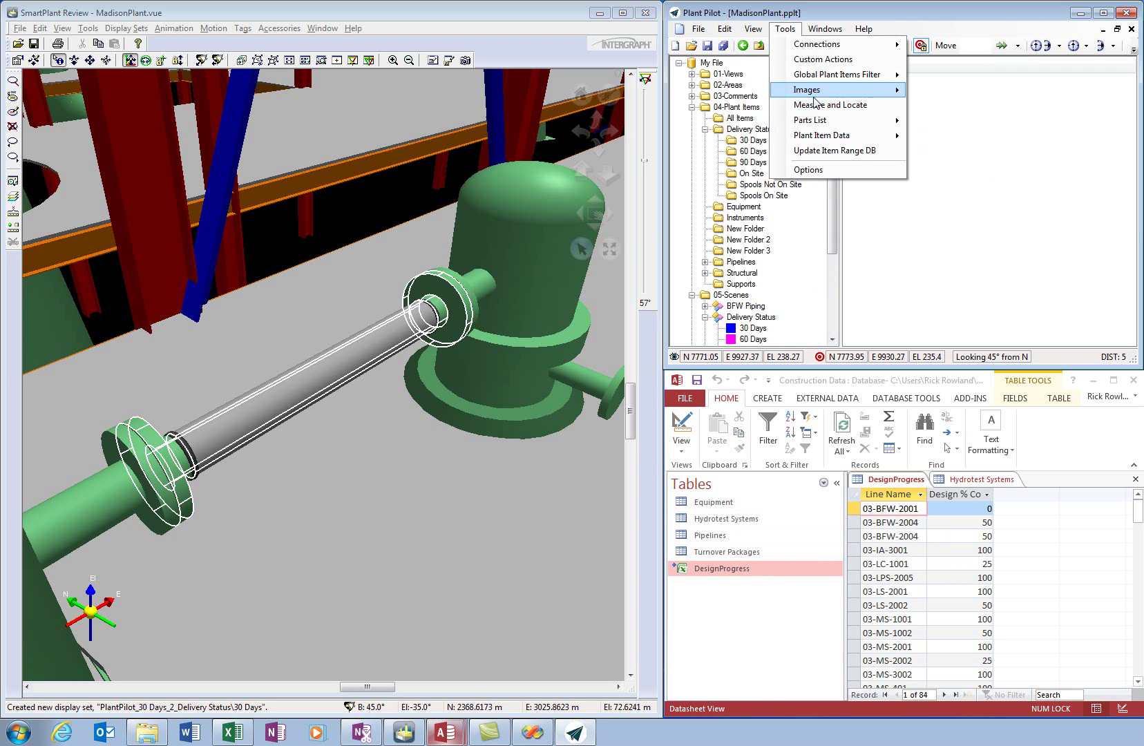
click(816, 173)
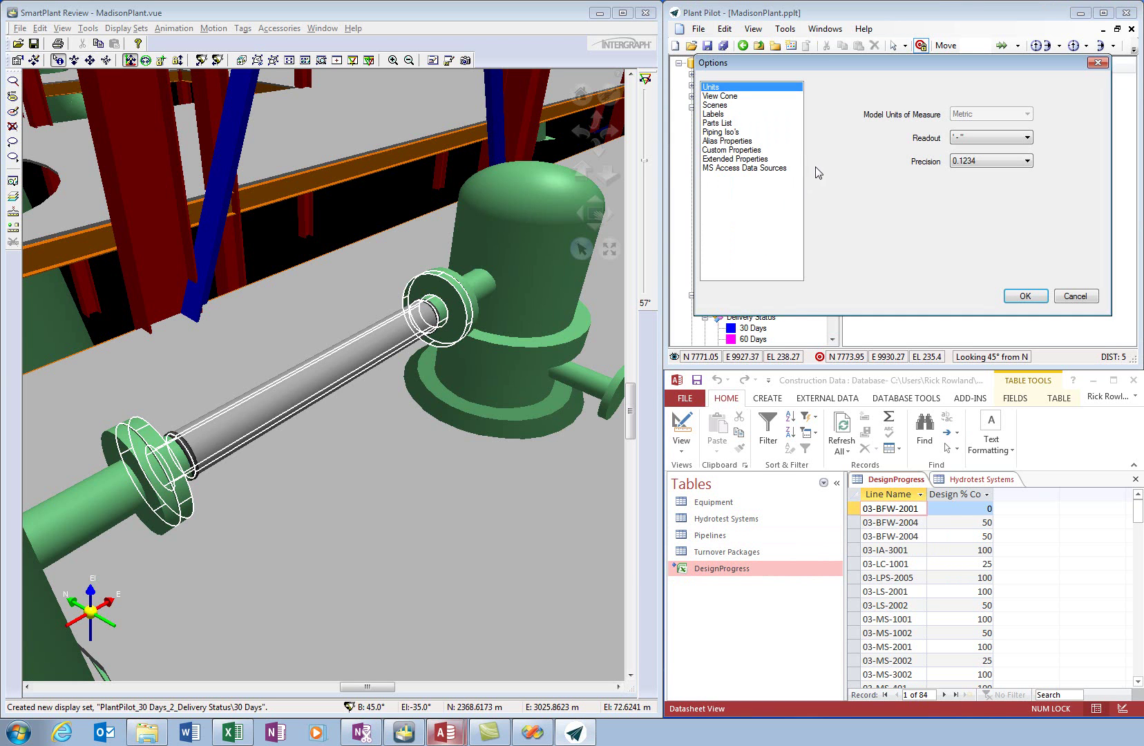
click(739, 160)
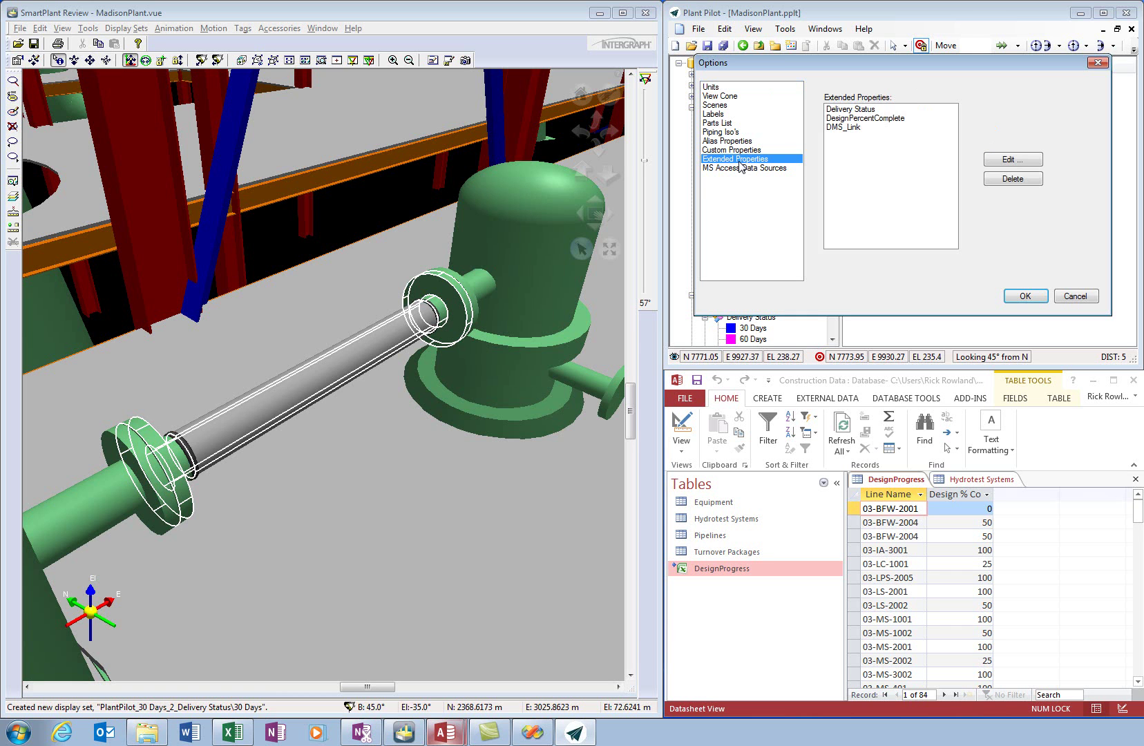
click(847, 109)
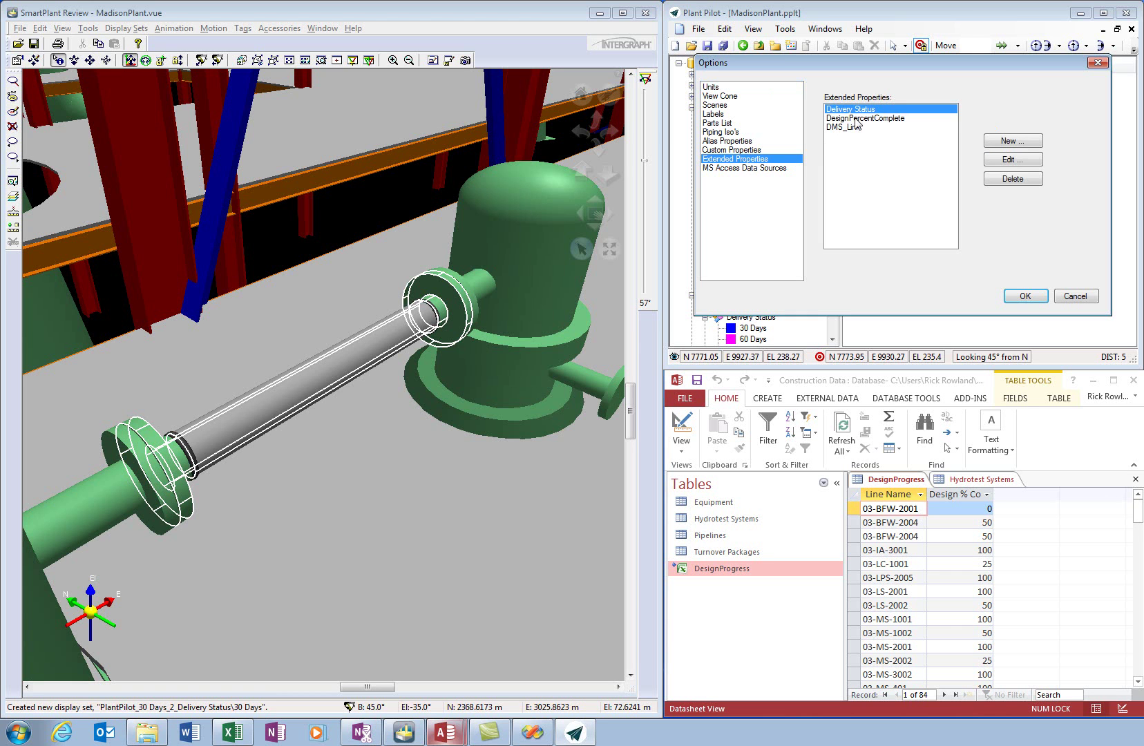
click(856, 117)
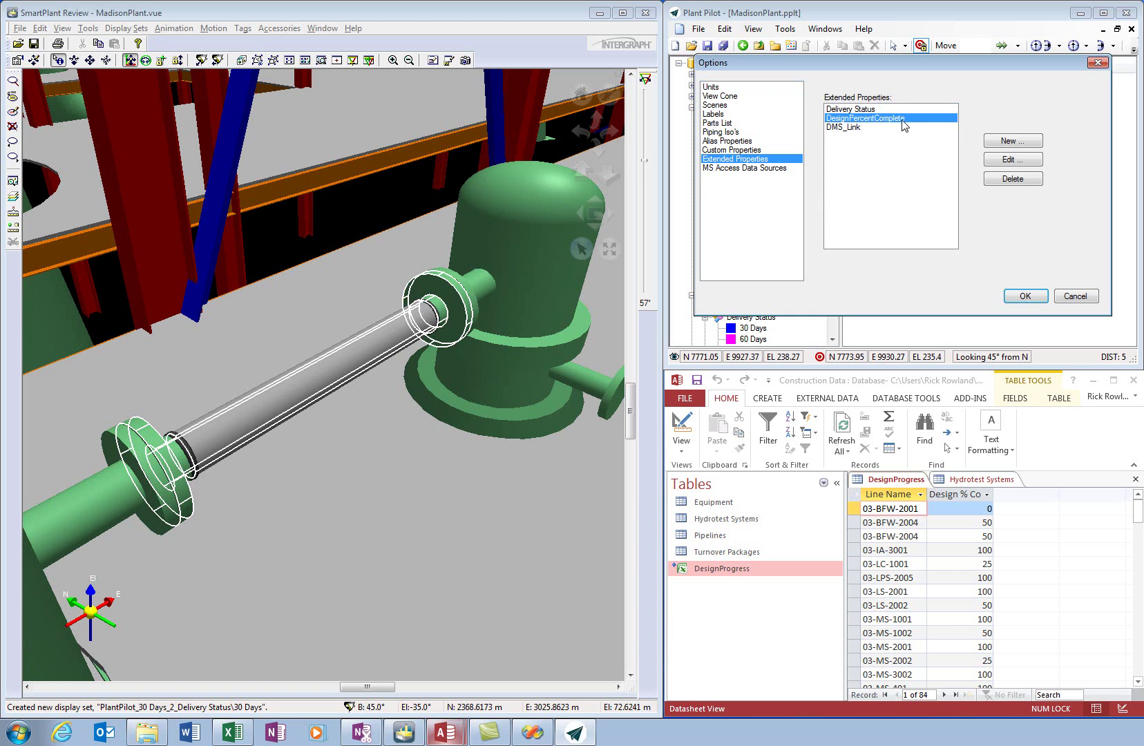
click(1074, 297)
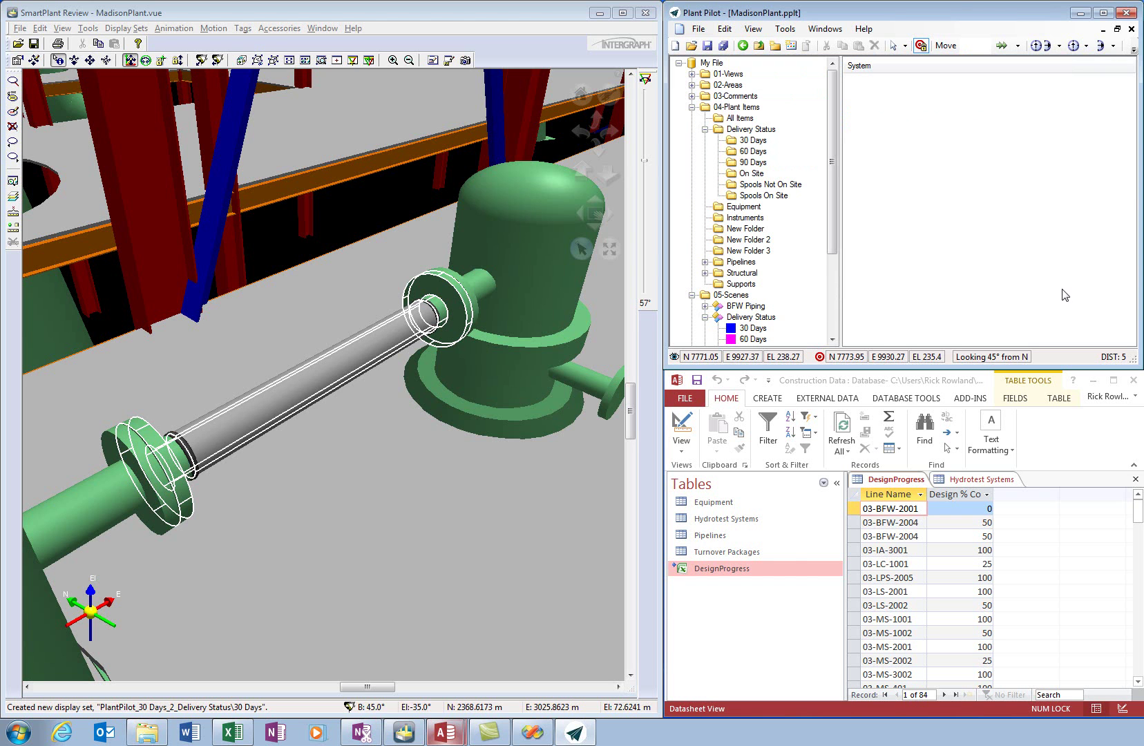
Bring back the DesignPercentComplete.xlsx workbook and list the pipelines in Plant Pilot's Design Percent Complete folder and its <50 subfolder.
mouse_move(235, 739)
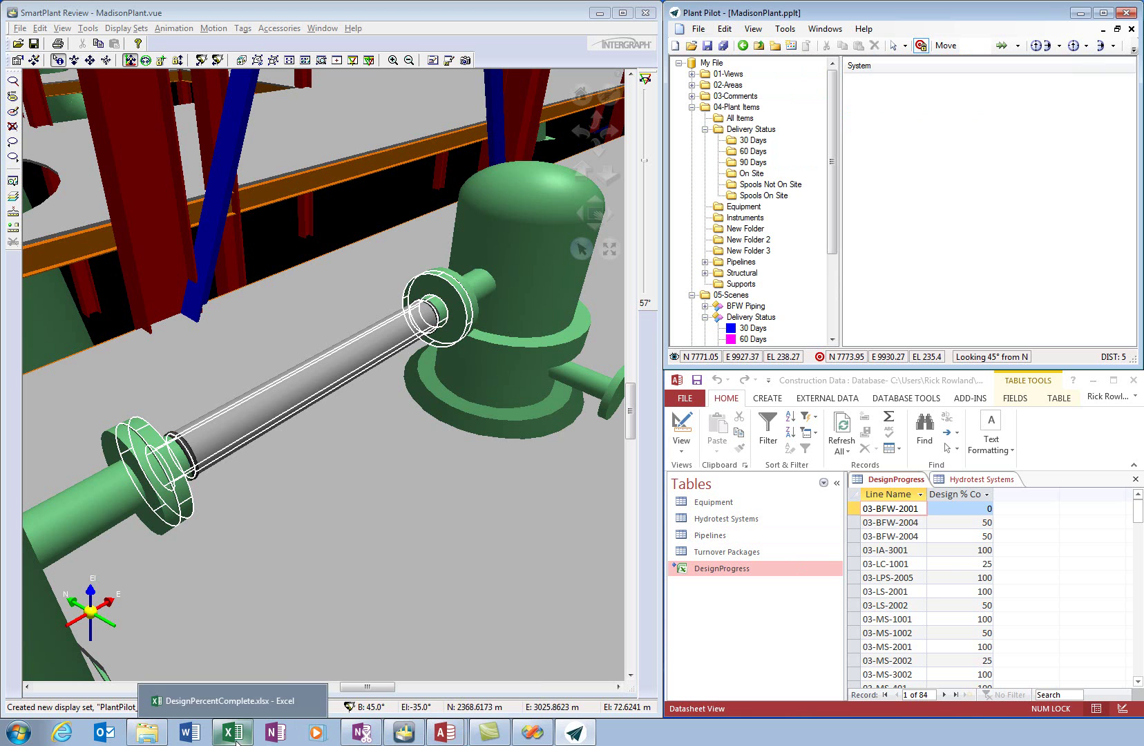
click(233, 738)
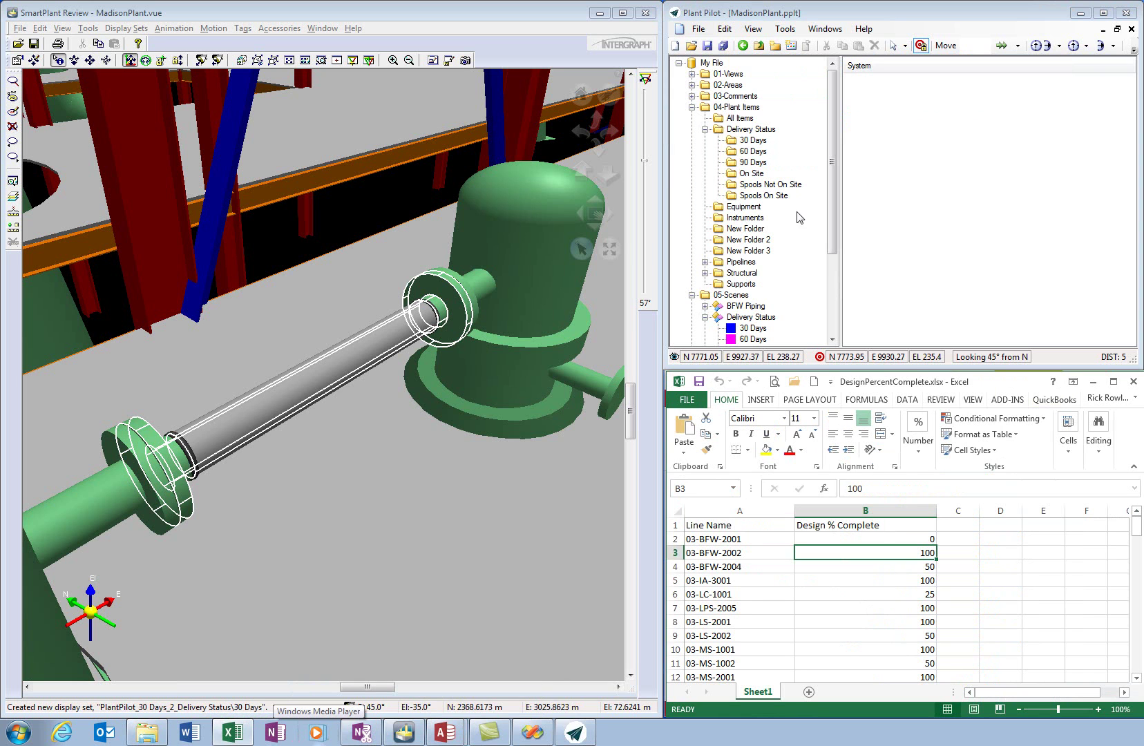
click(703, 262)
click(741, 262)
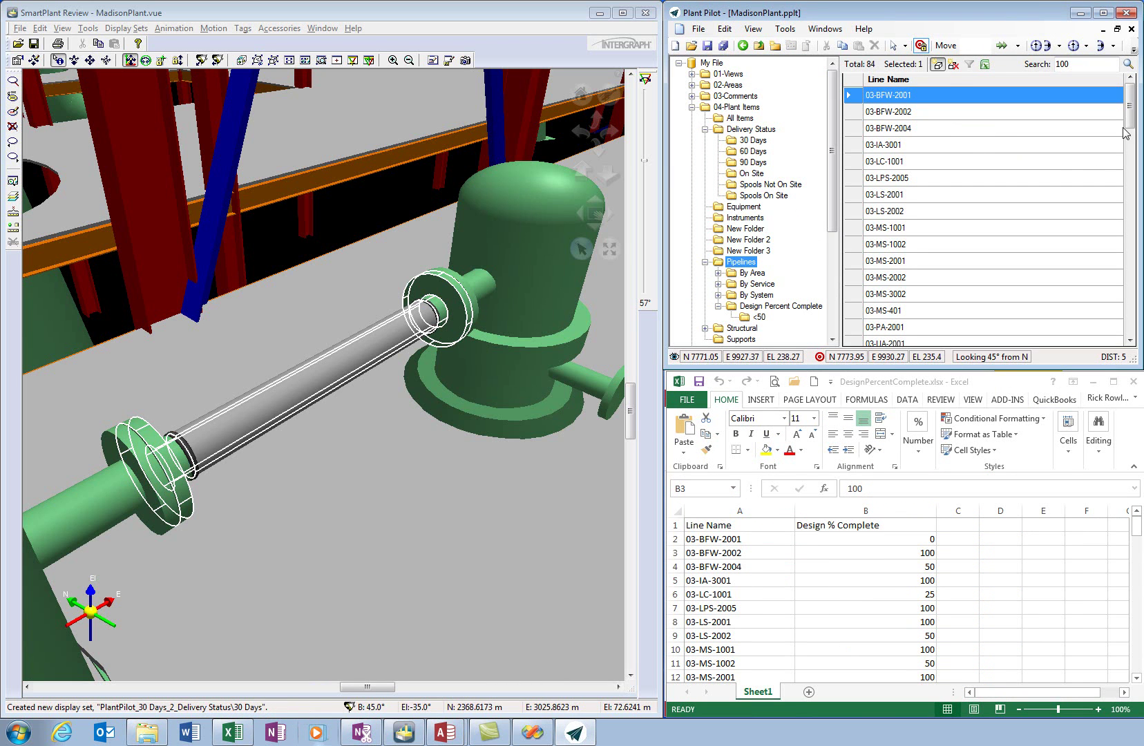
click(749, 306)
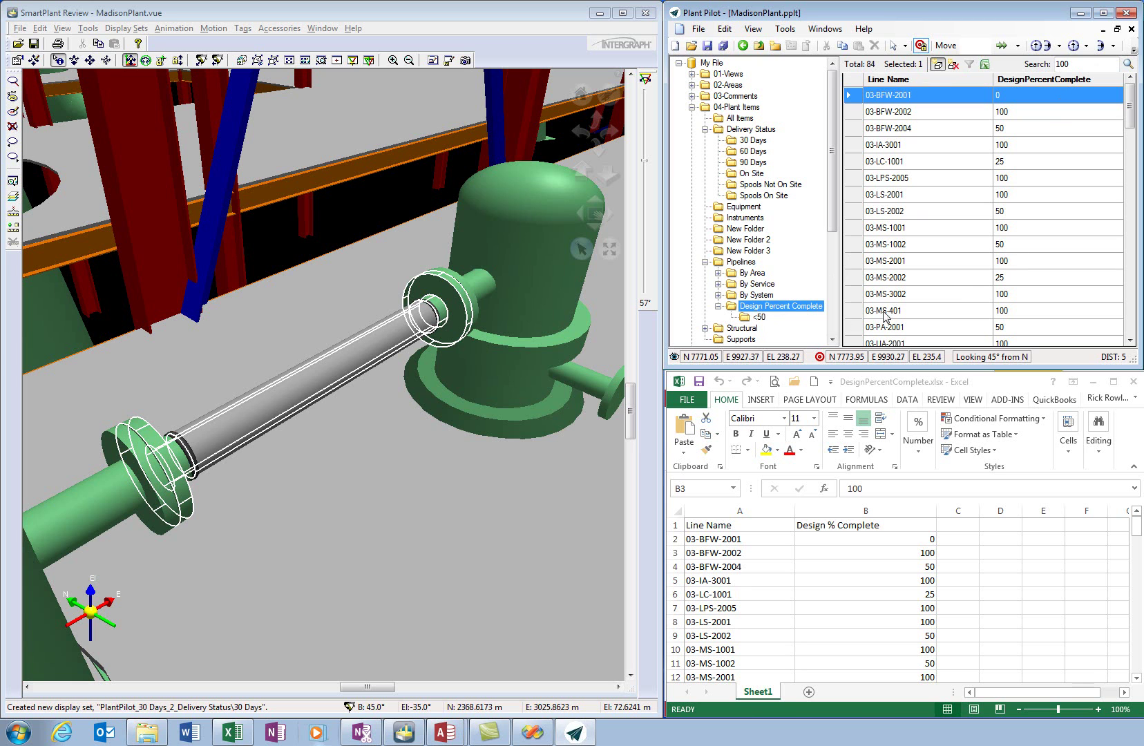
click(747, 319)
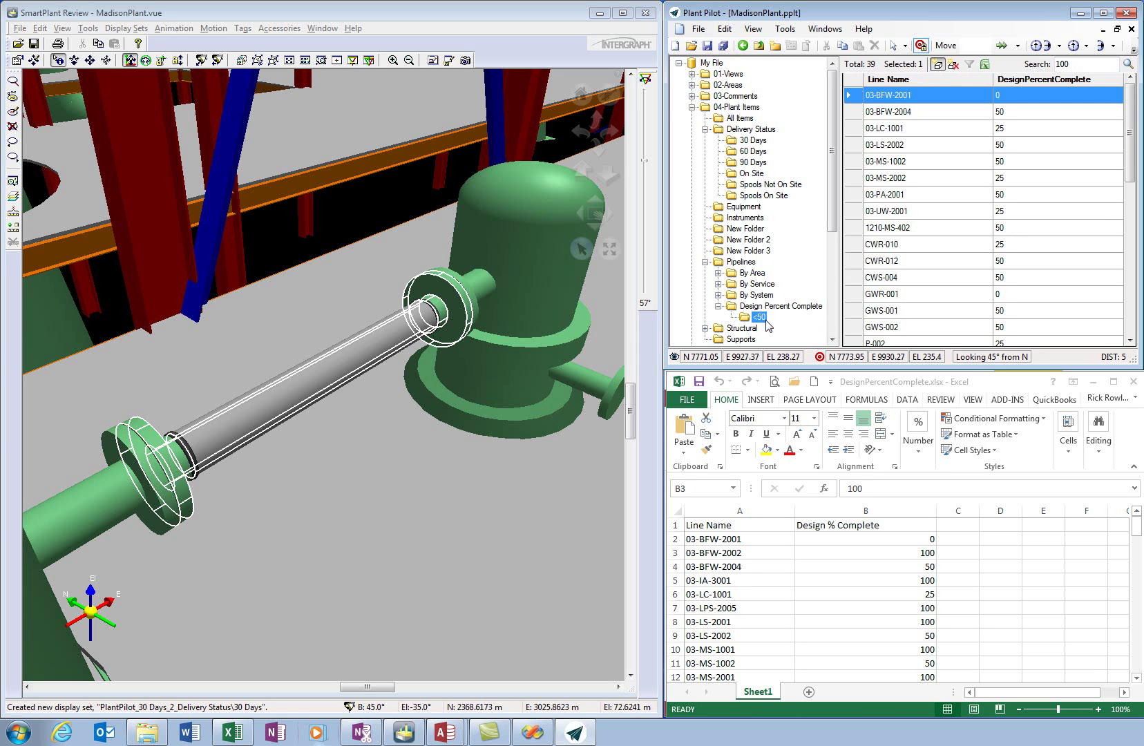
Inspect the <50 folder's definition and the query behind its DesignPercentComplete filter without changing them.
right_click(746, 322)
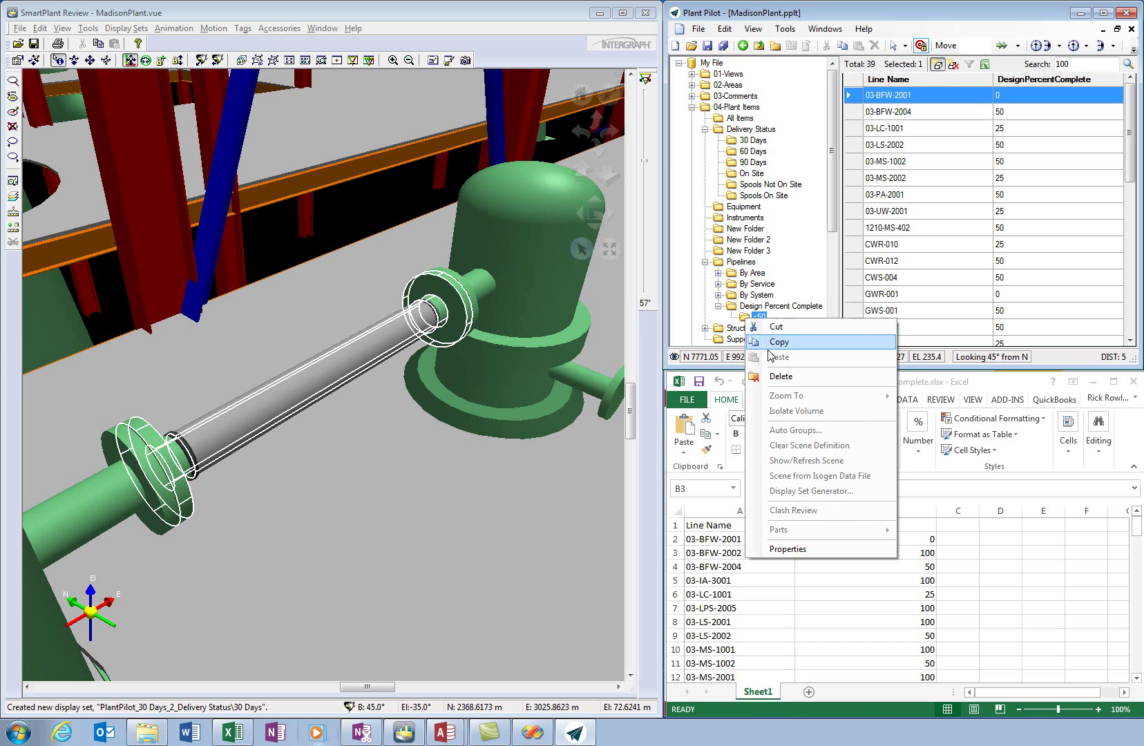
click(788, 549)
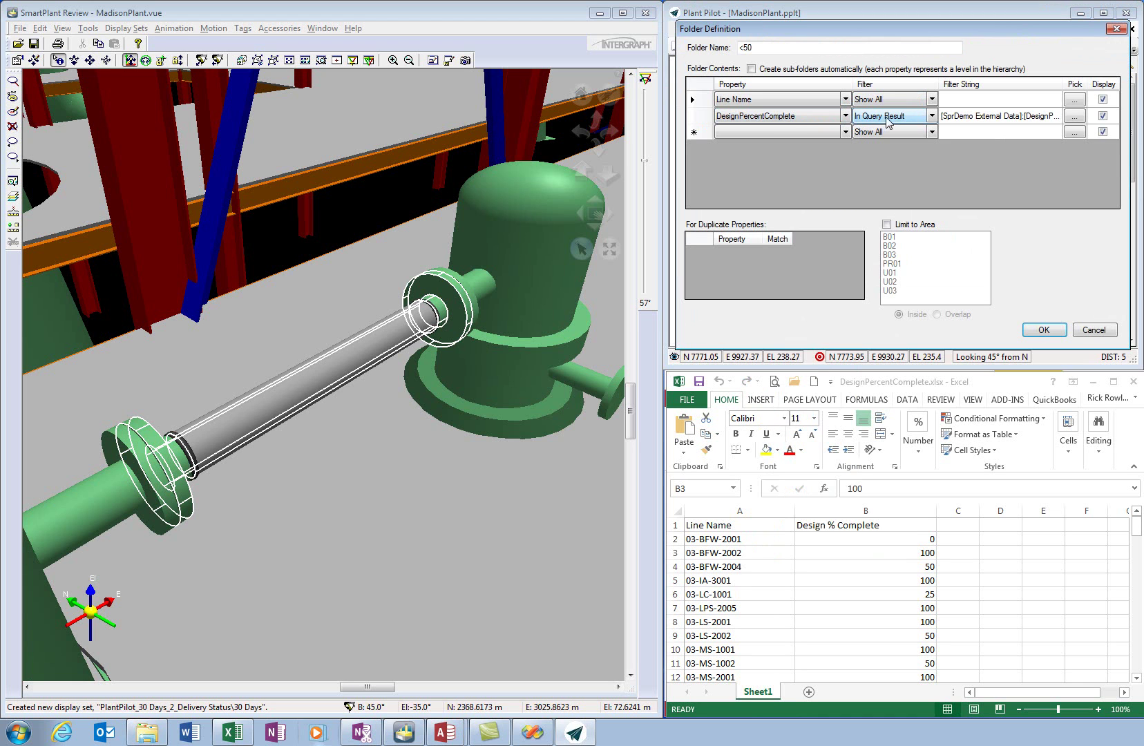
click(1074, 116)
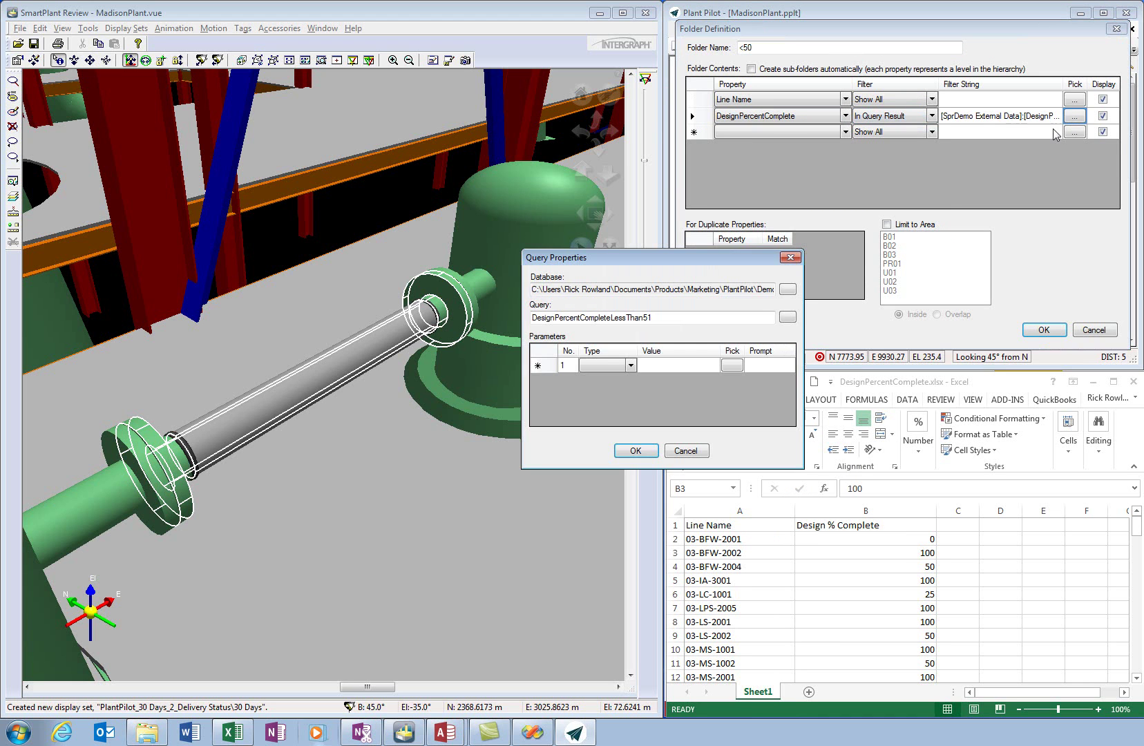
drag(651, 317, 526, 317)
drag(655, 317, 528, 317)
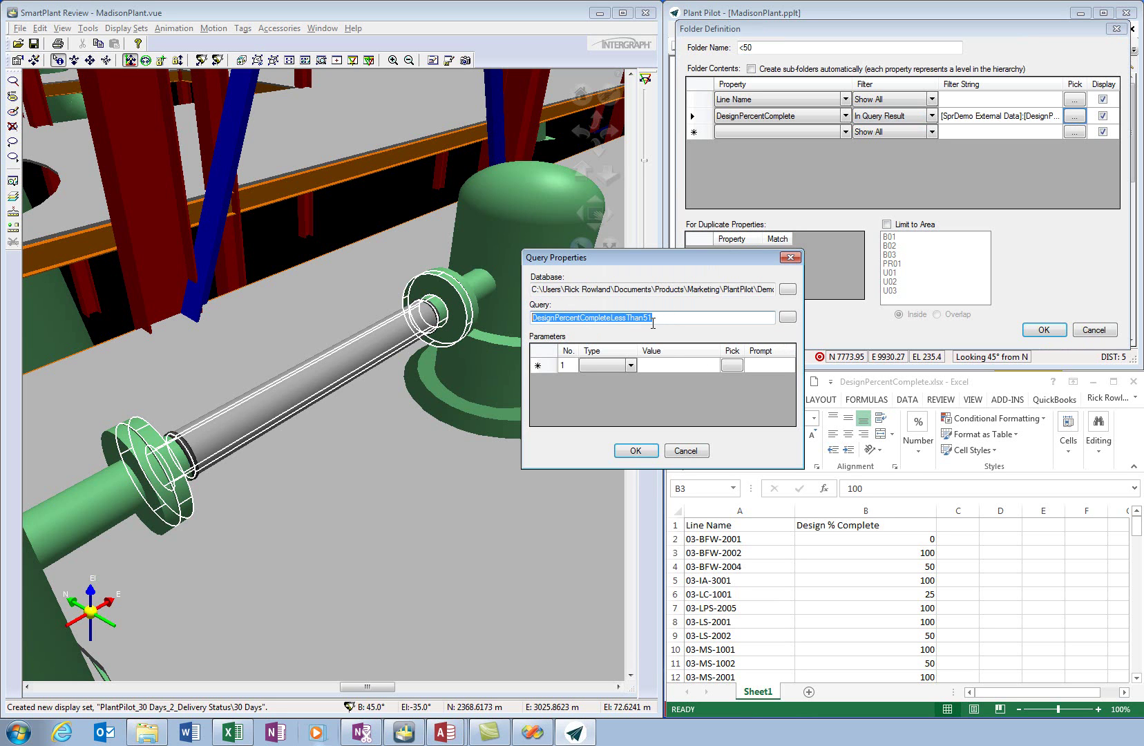
click(694, 449)
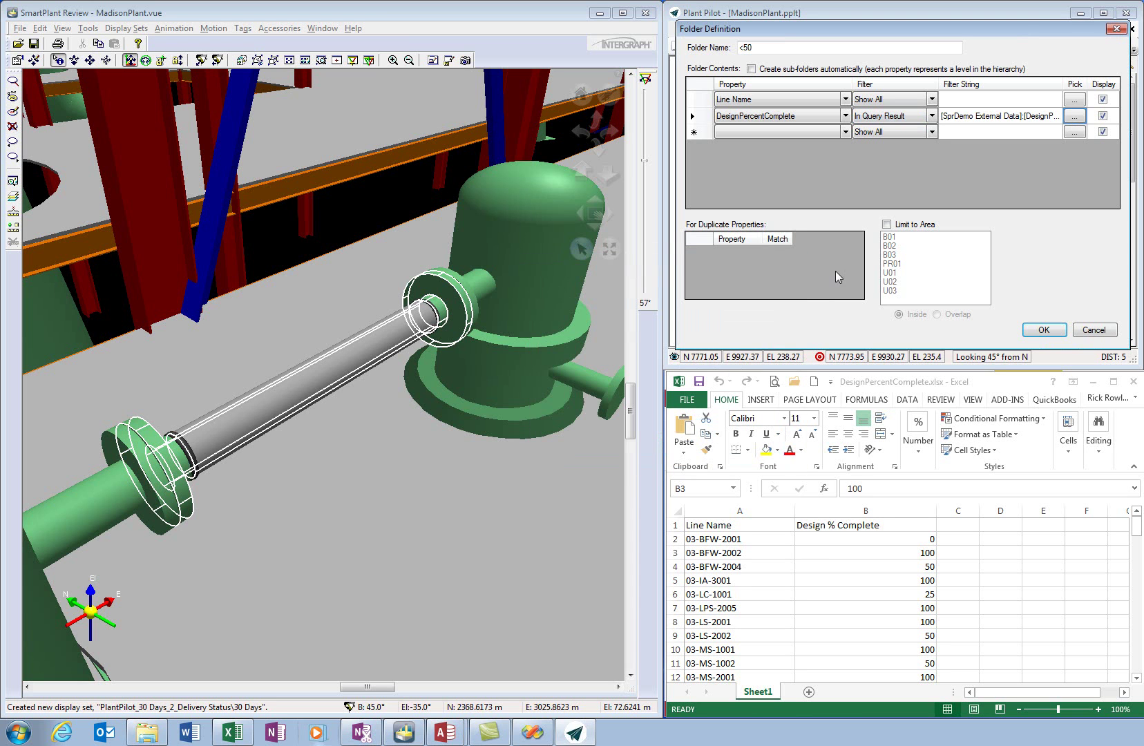
click(1092, 330)
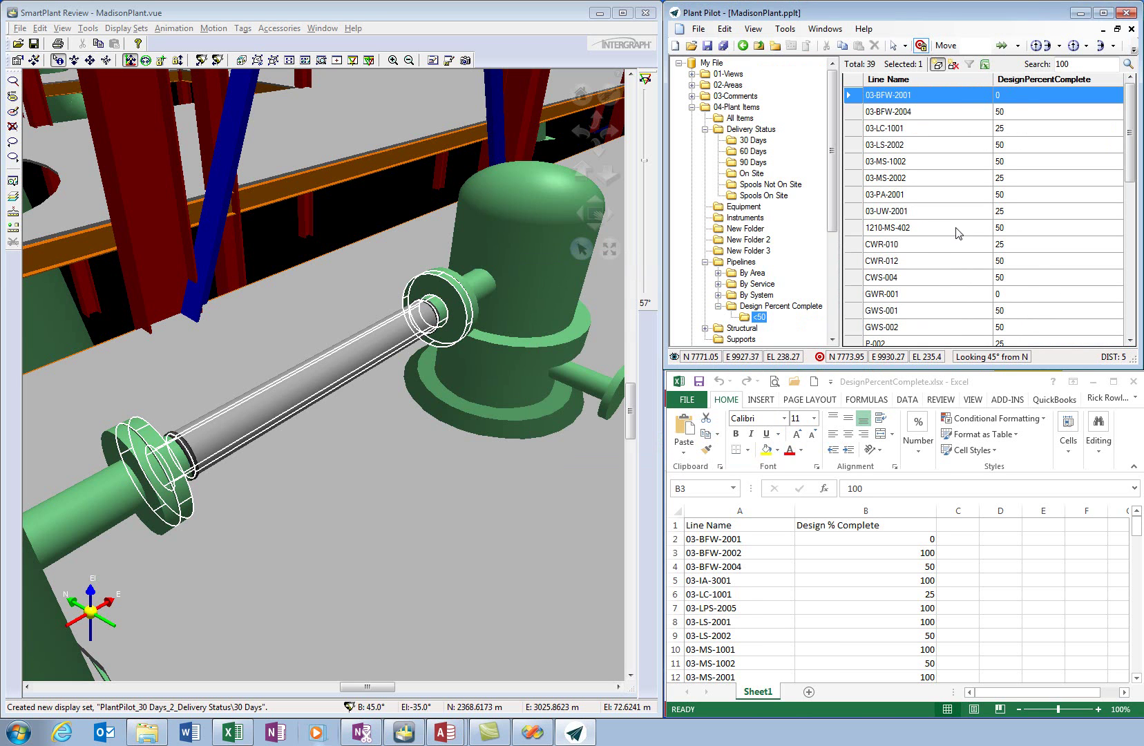
mouse_move(1129, 165)
mouse_down()
mouse_move(1130, 299)
mouse_move(1133, 146)
mouse_up()
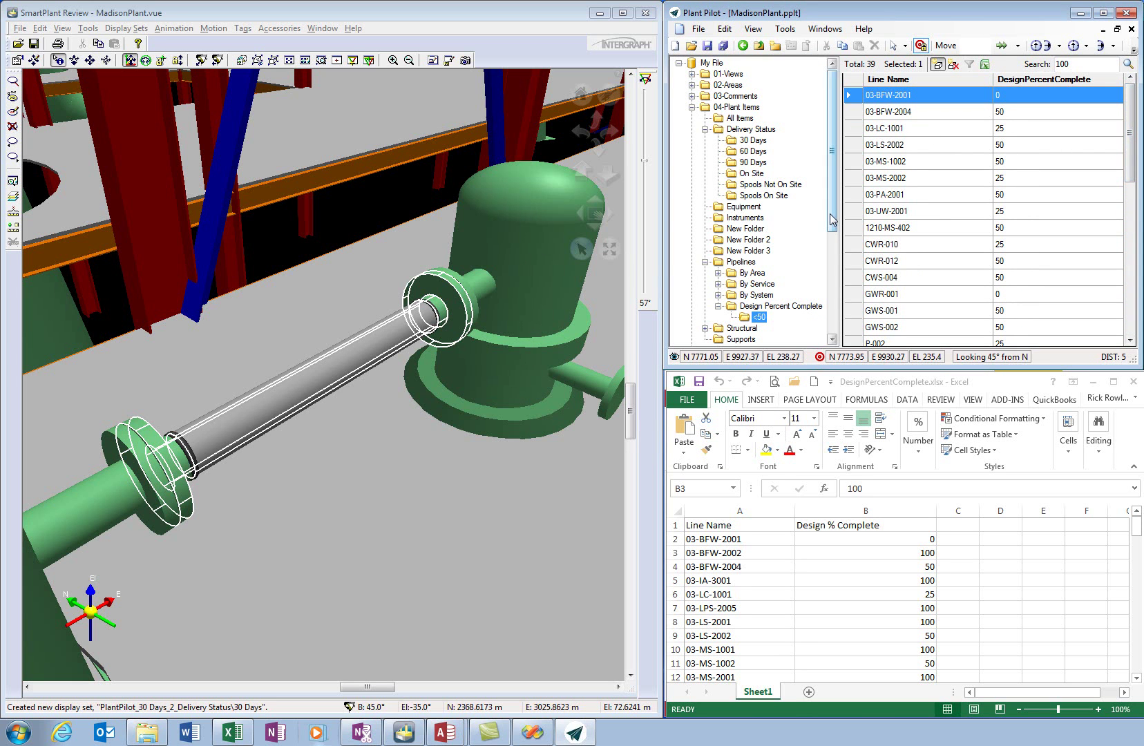
Fit the whole plant in the 3D view and show the Design Percent Complete scene to color-code the piping.
drag(833, 220, 839, 322)
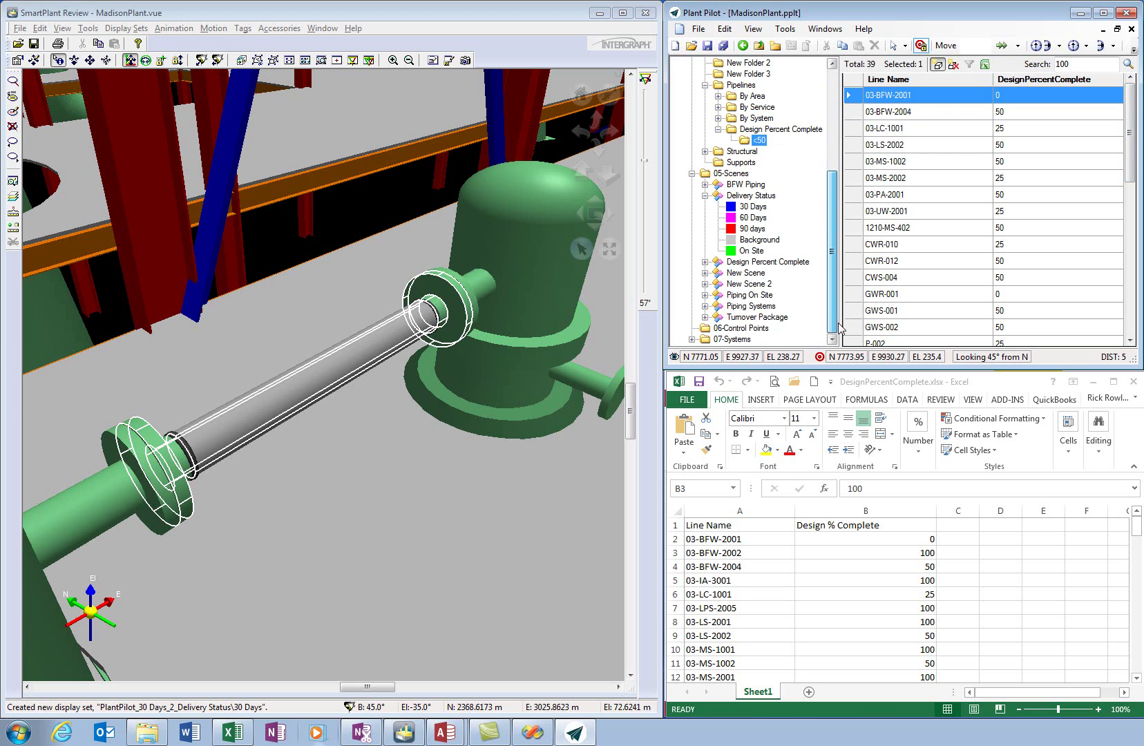
click(705, 261)
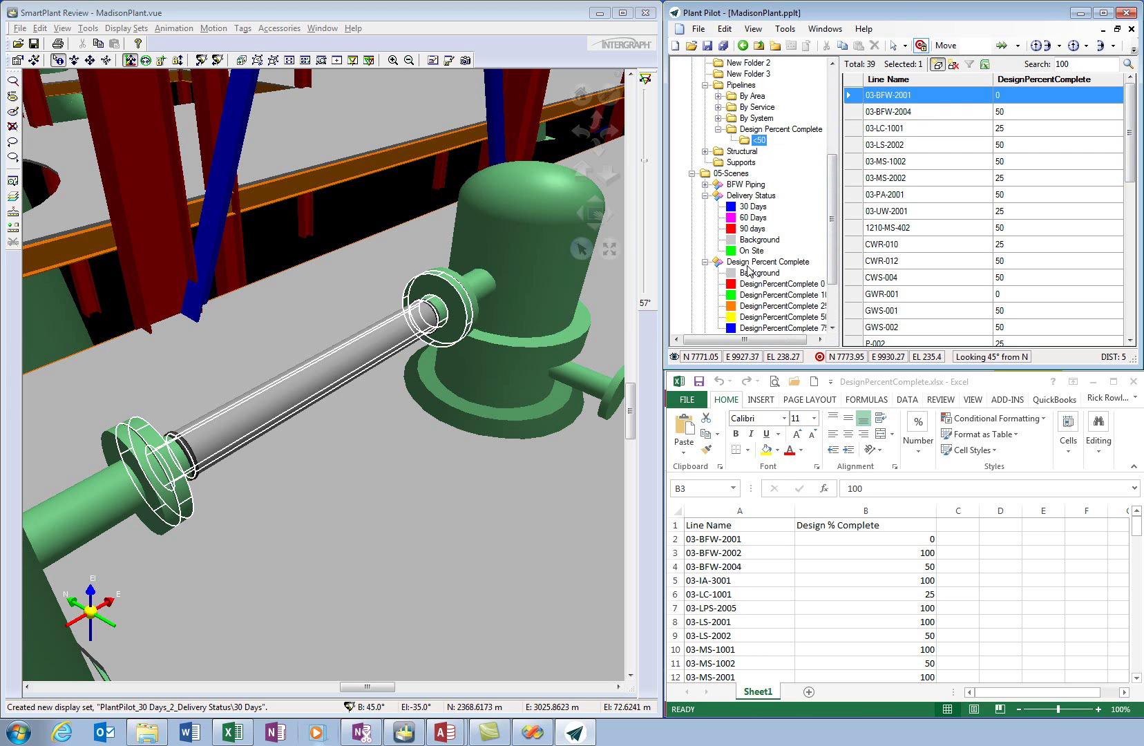
drag(830, 271, 836, 299)
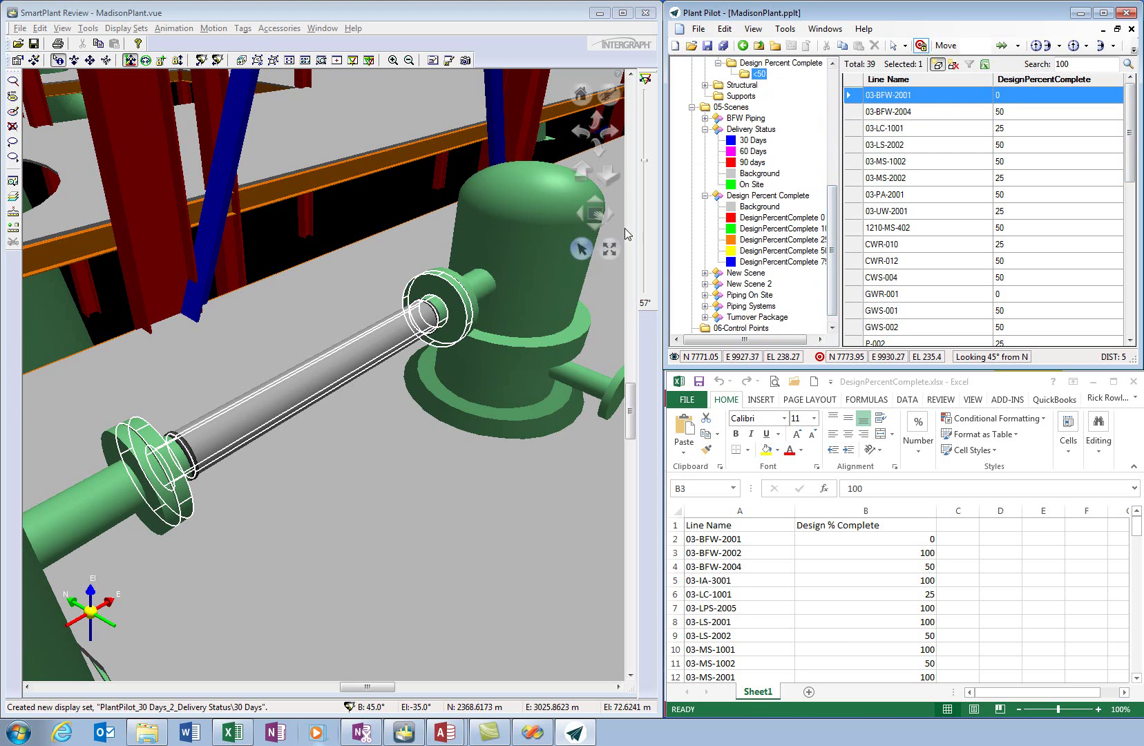
click(608, 250)
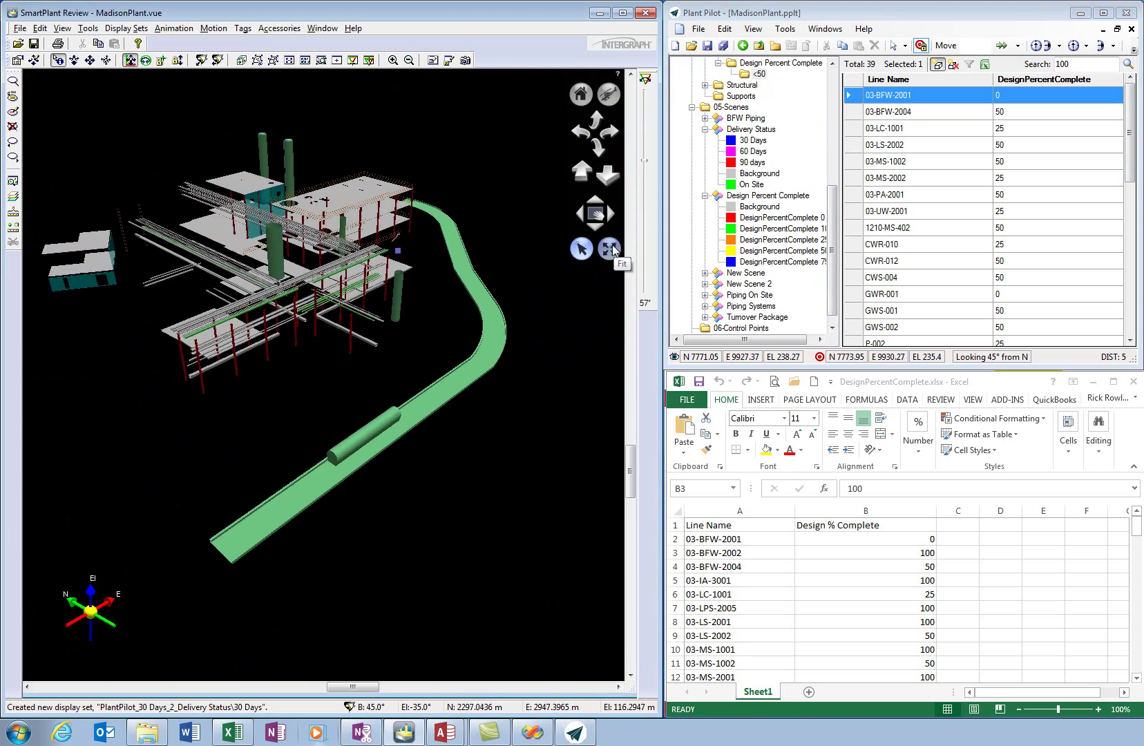
right_click(752, 199)
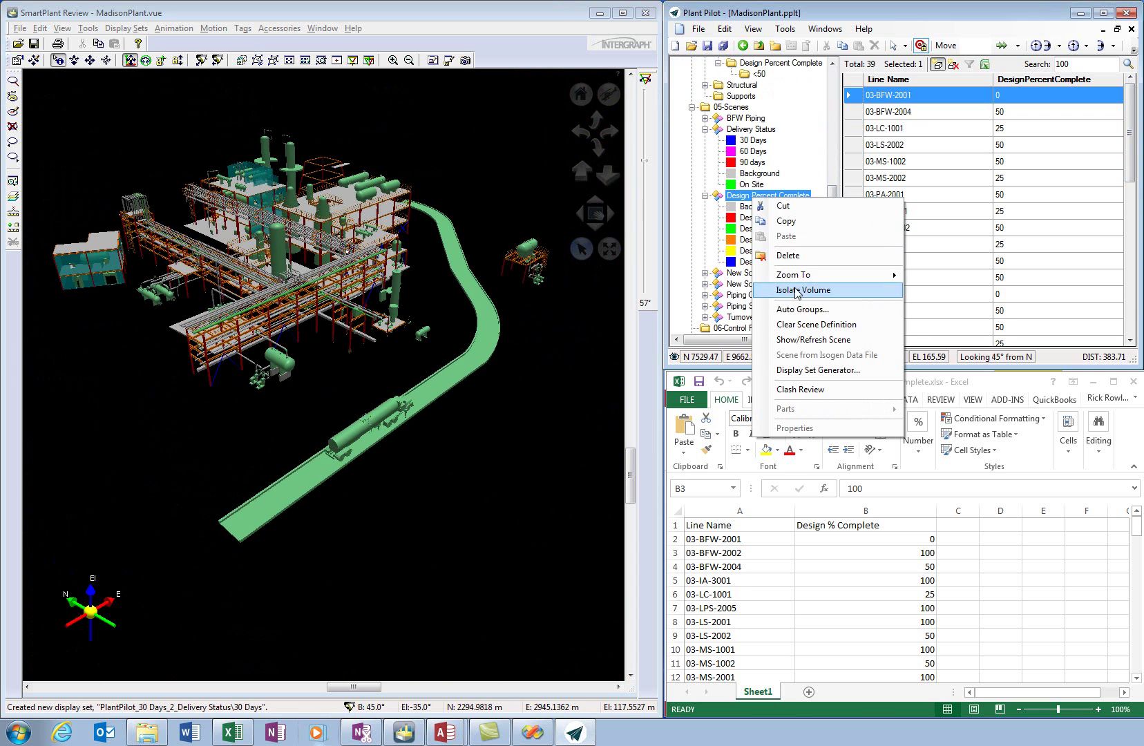
click(797, 338)
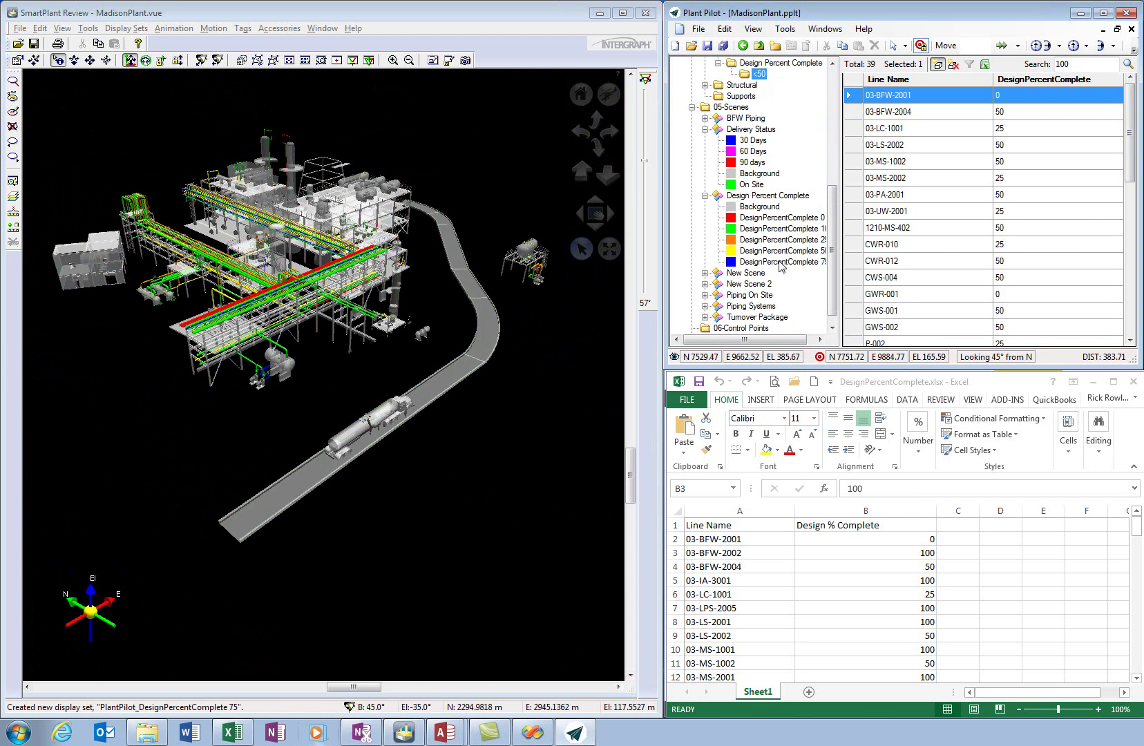
Move the 3D view in close to the color-coded lines on the pipe rack.
click(598, 114)
middle_drag(598, 114, 345, 437)
scroll(323, 374, up, 7)
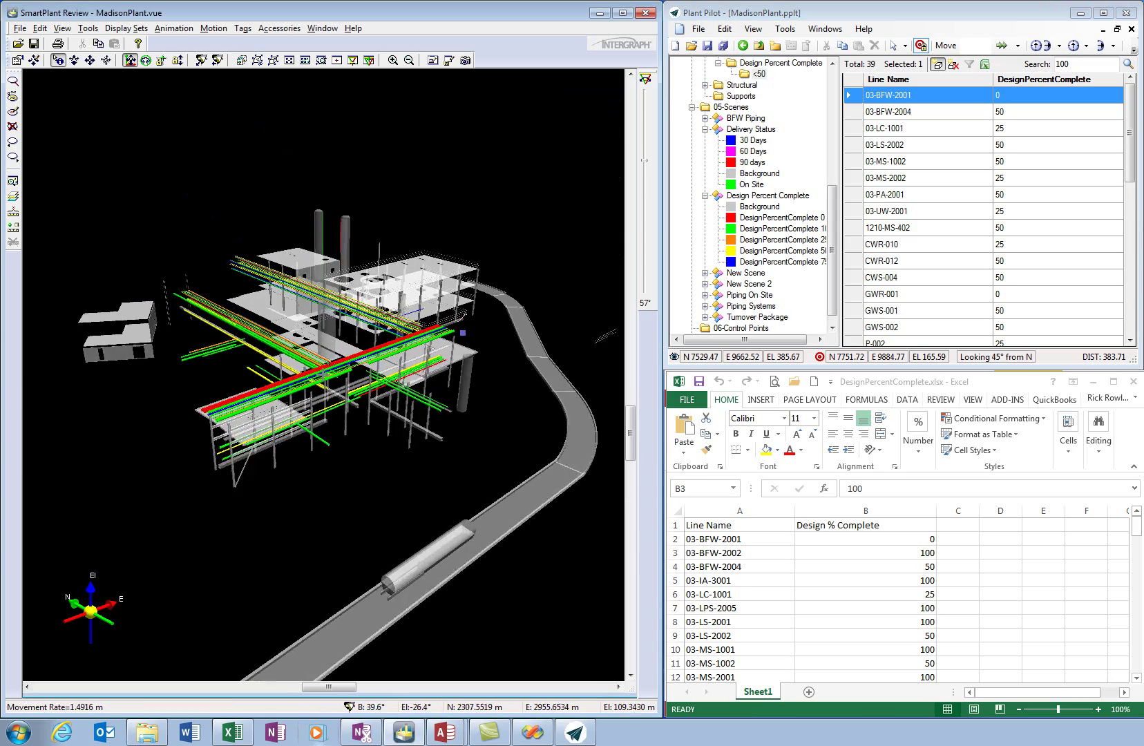
scroll(322, 374, up, 15)
click(339, 379)
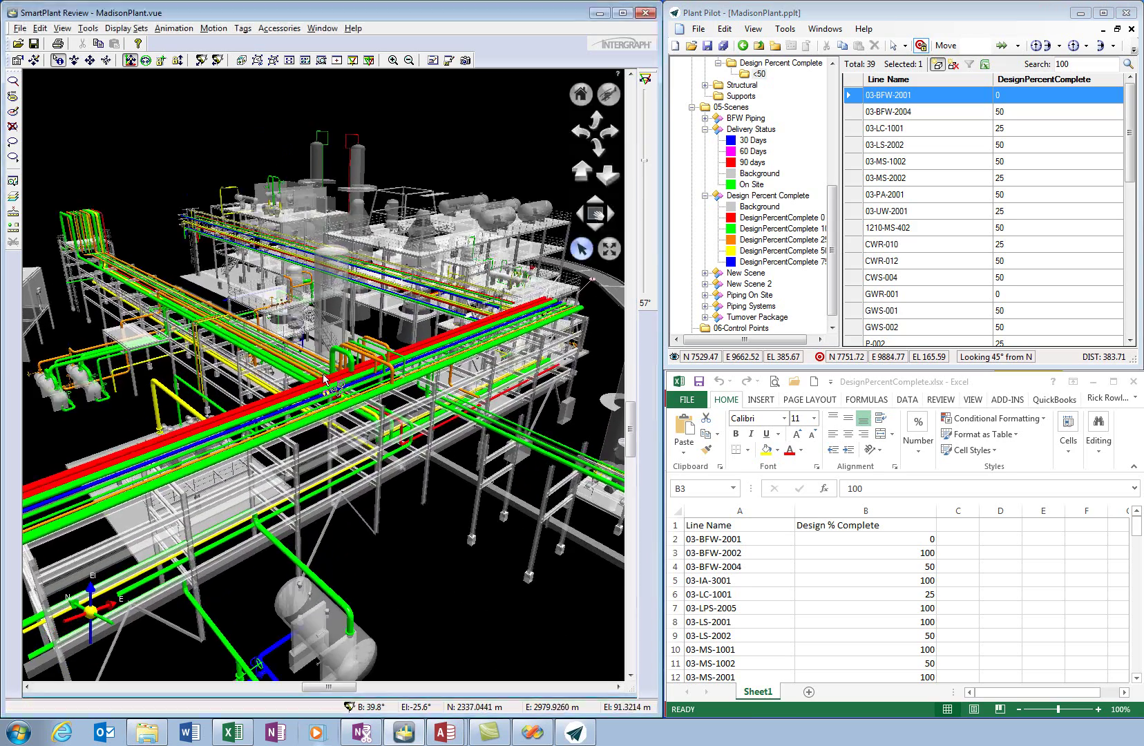